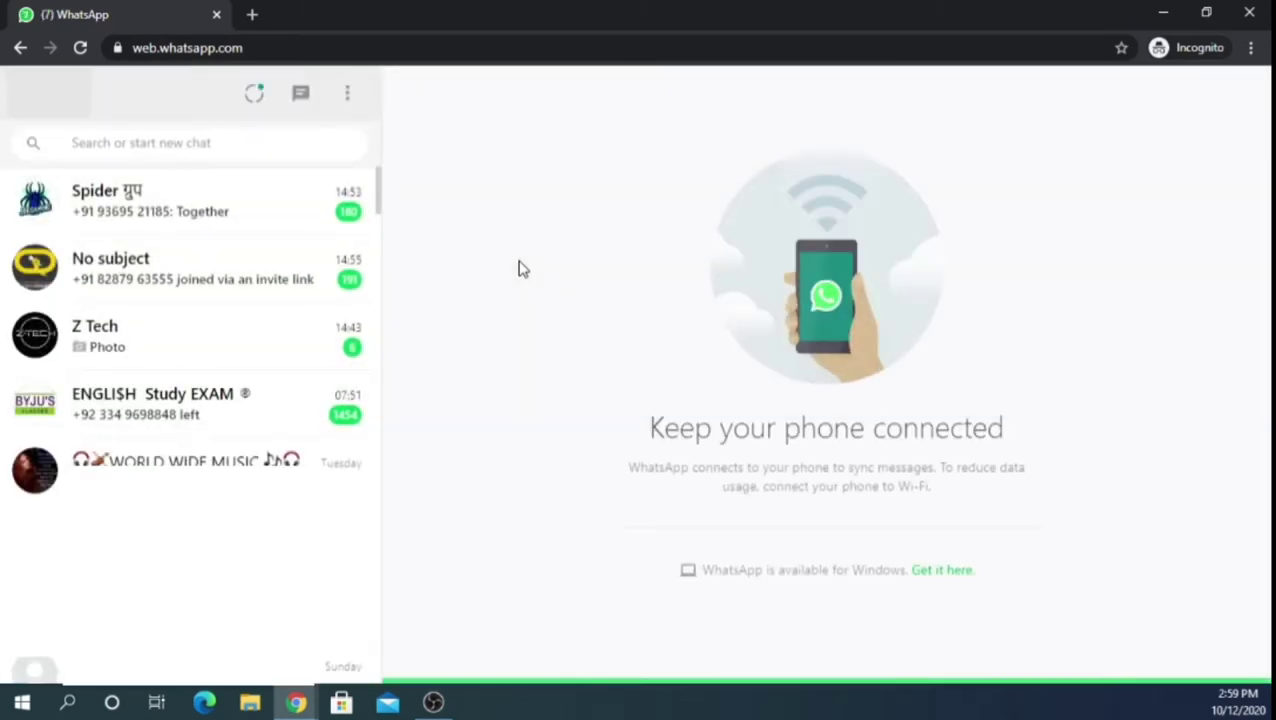
Step: Open the No subject group chat and inspect its member-number header with Inspect
left_click(253, 279)
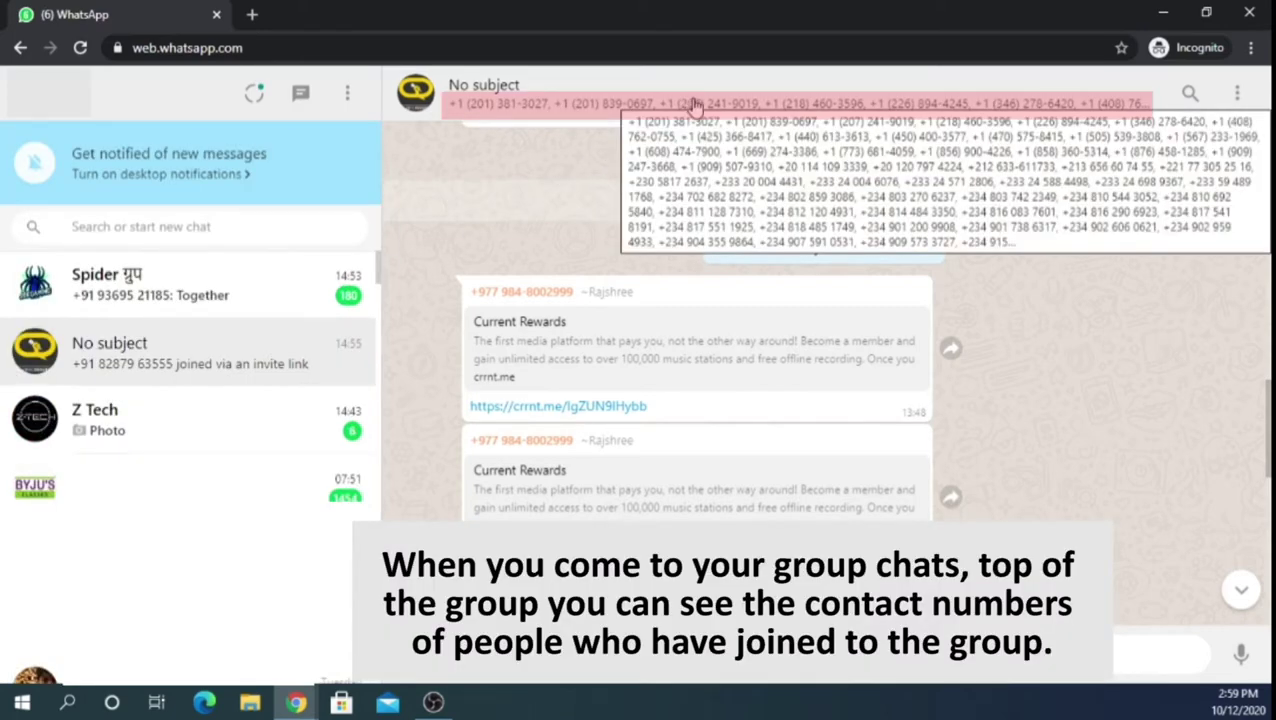
right_click(695, 104)
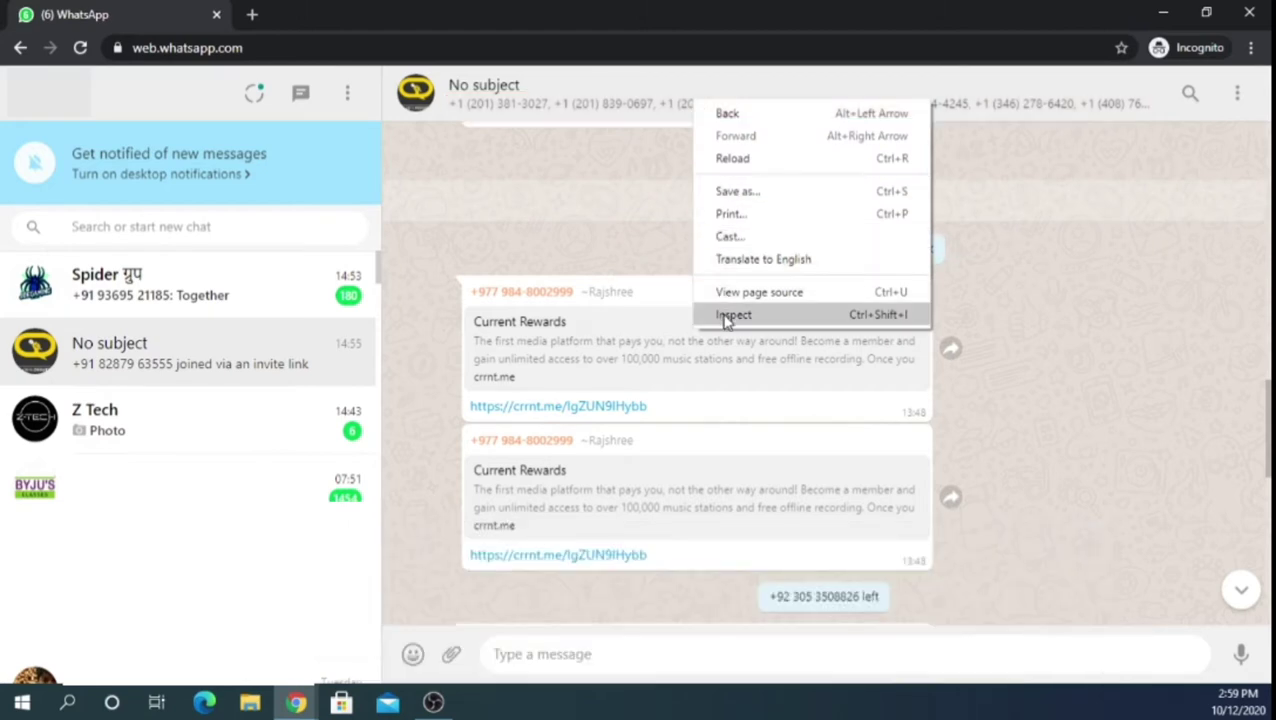
left_click(724, 316)
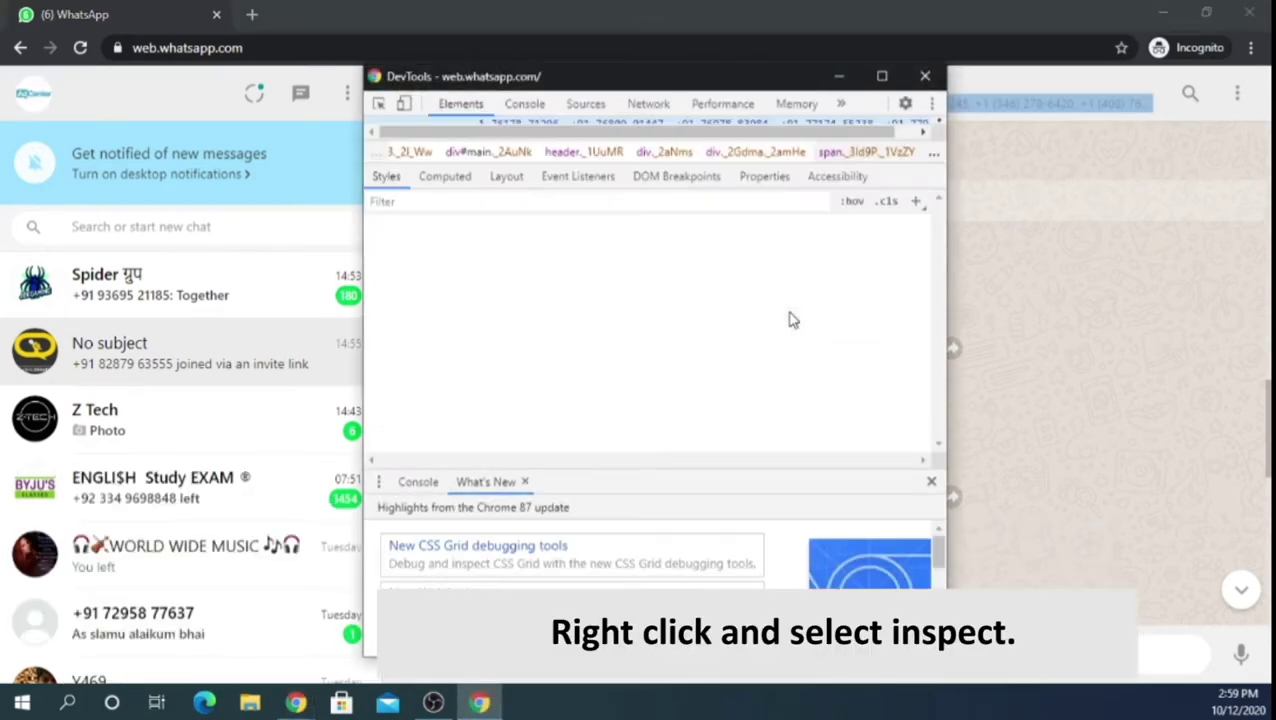
Step: Use Copy element on the span holding the group's full member-number list, then close DevTools
left_click(882, 76)
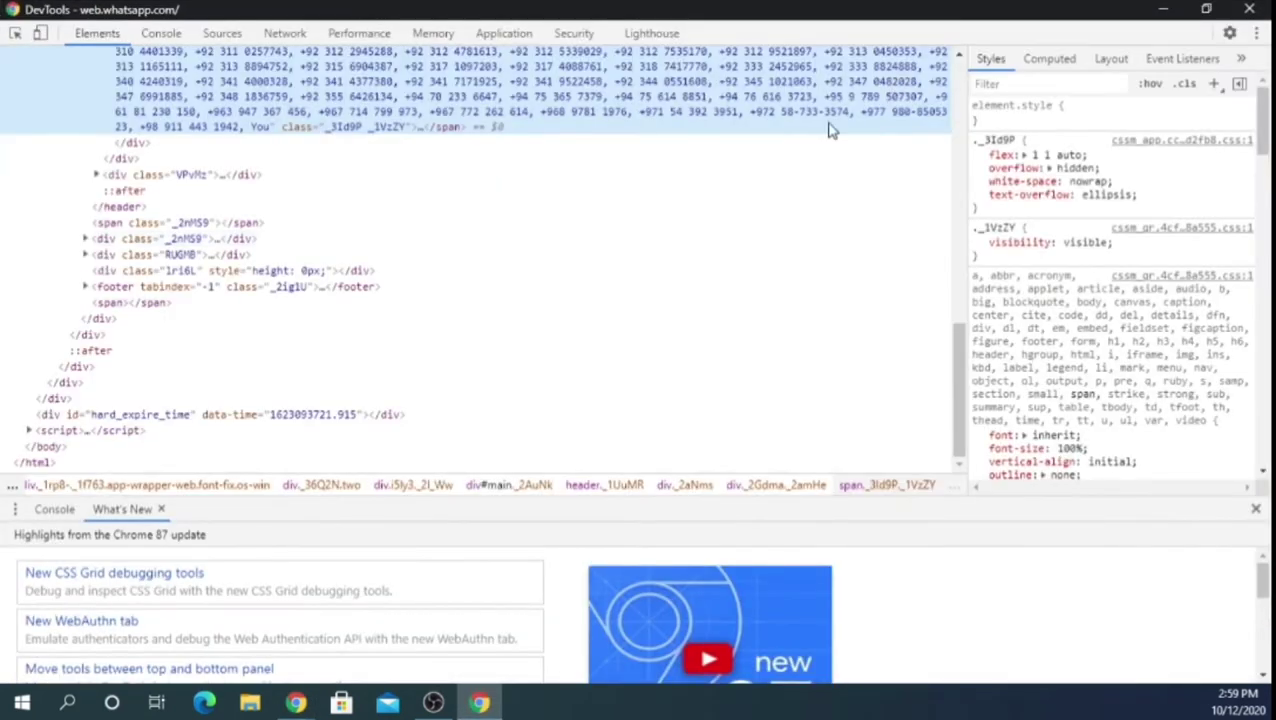
scroll(797, 187, "up", 5)
scroll(797, 187, "up", 2)
scroll(600, 230, "up", 2)
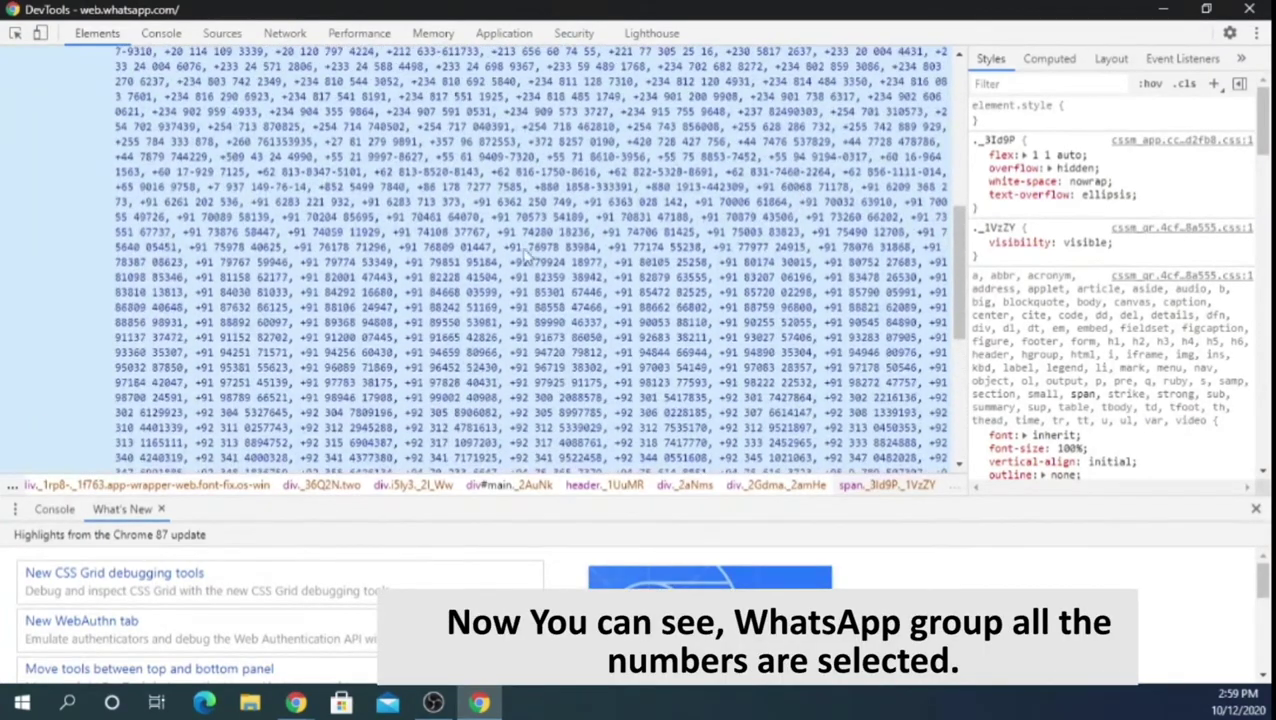
scroll(605, 258, "up", 4)
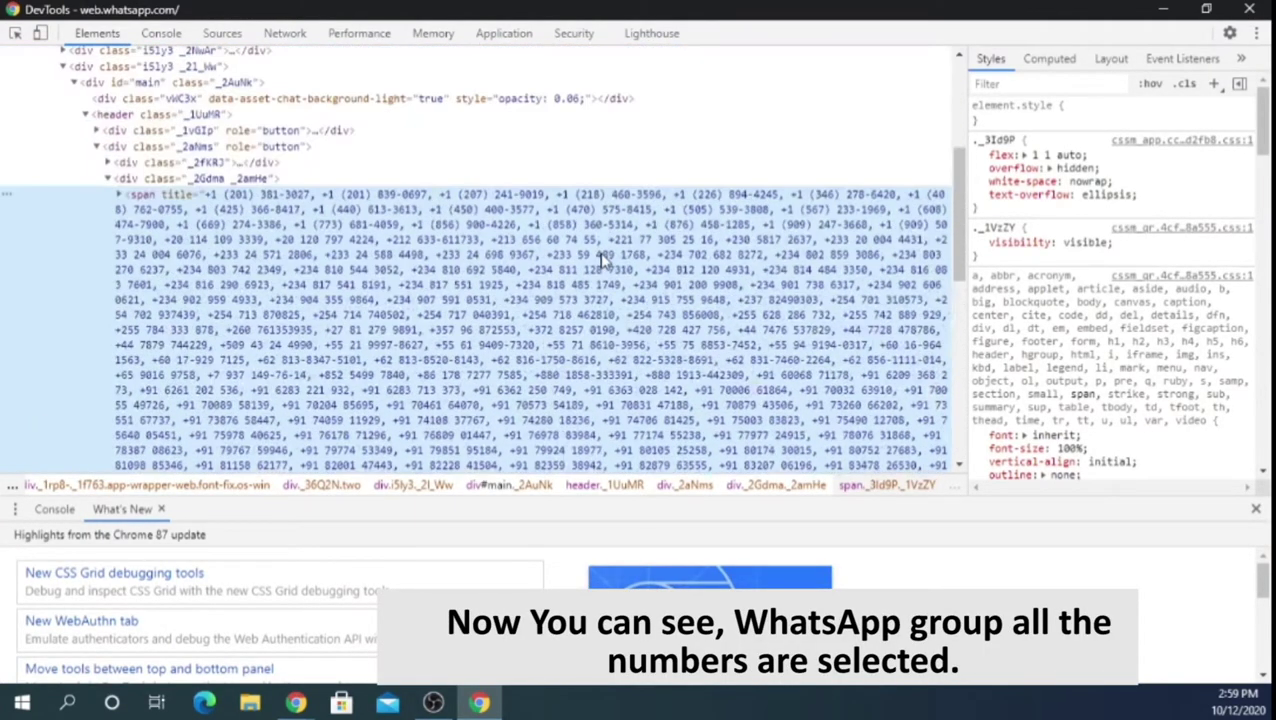
scroll(600, 250, "down", 2)
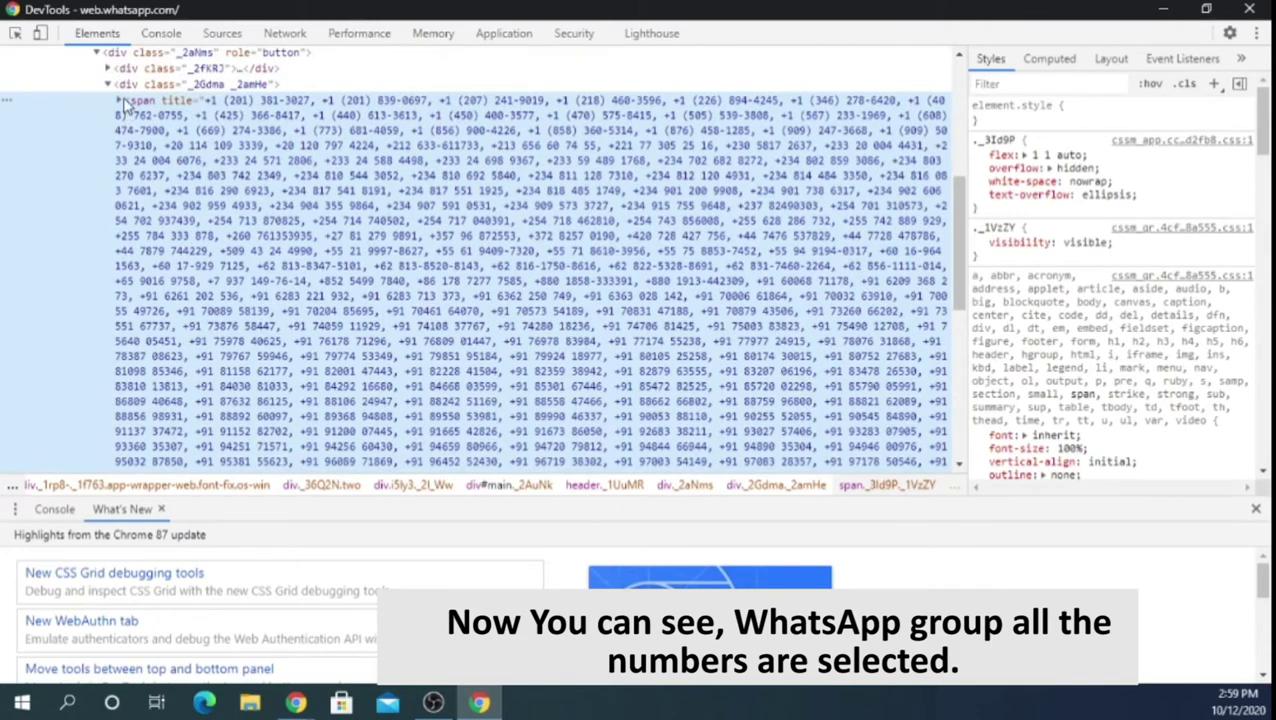
scroll(180, 113, "down", 2)
scroll(178, 172, "down", 2)
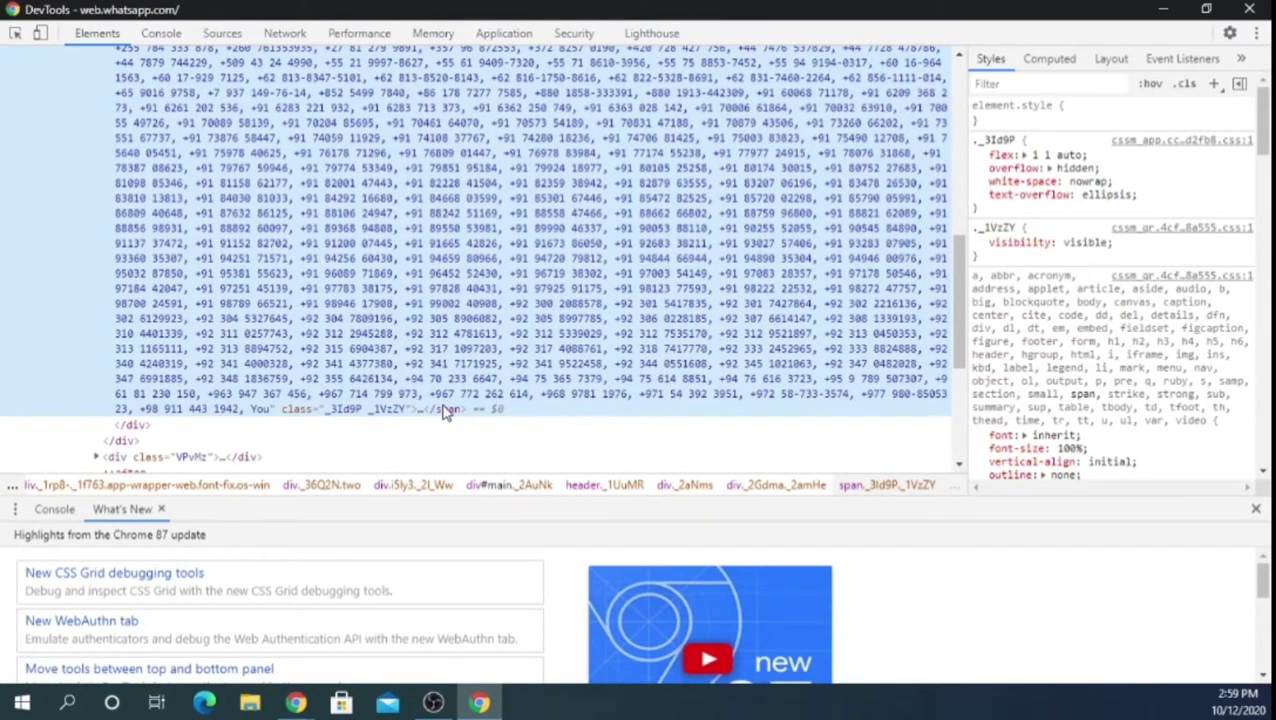
scroll(460, 330, "up", 4)
right_click(473, 300)
mouse_move(540, 411)
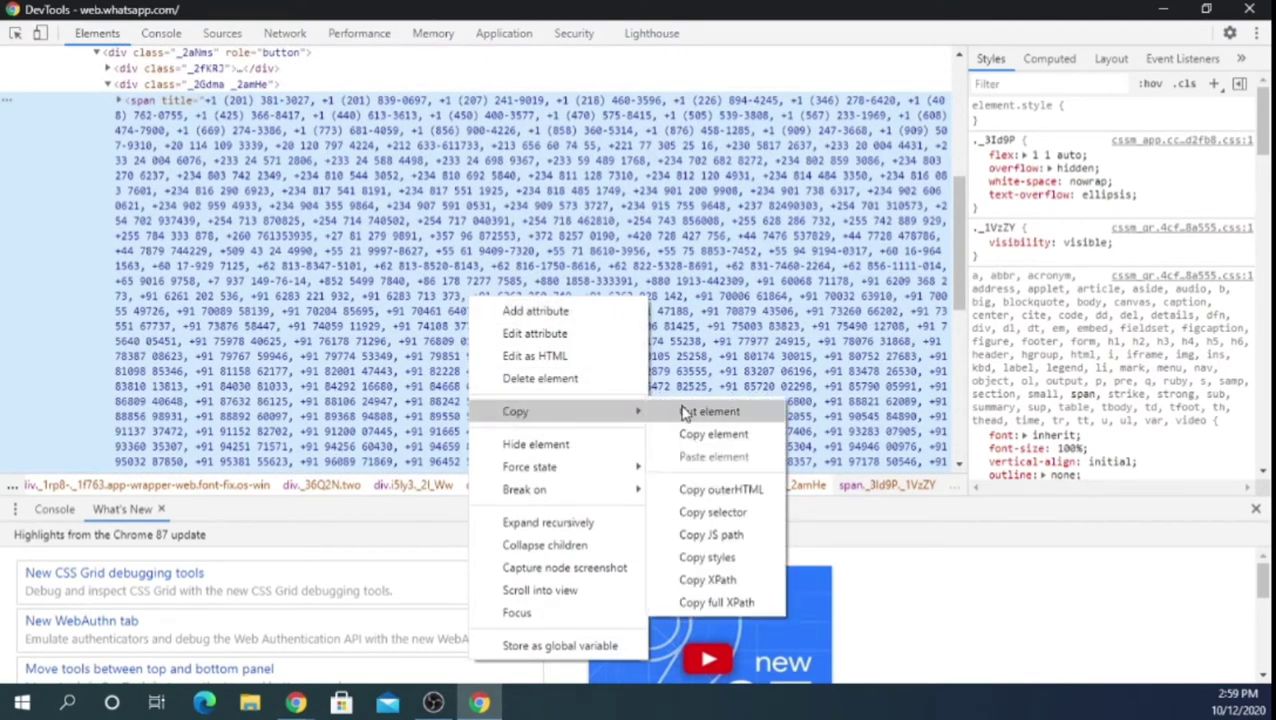
left_click(716, 436)
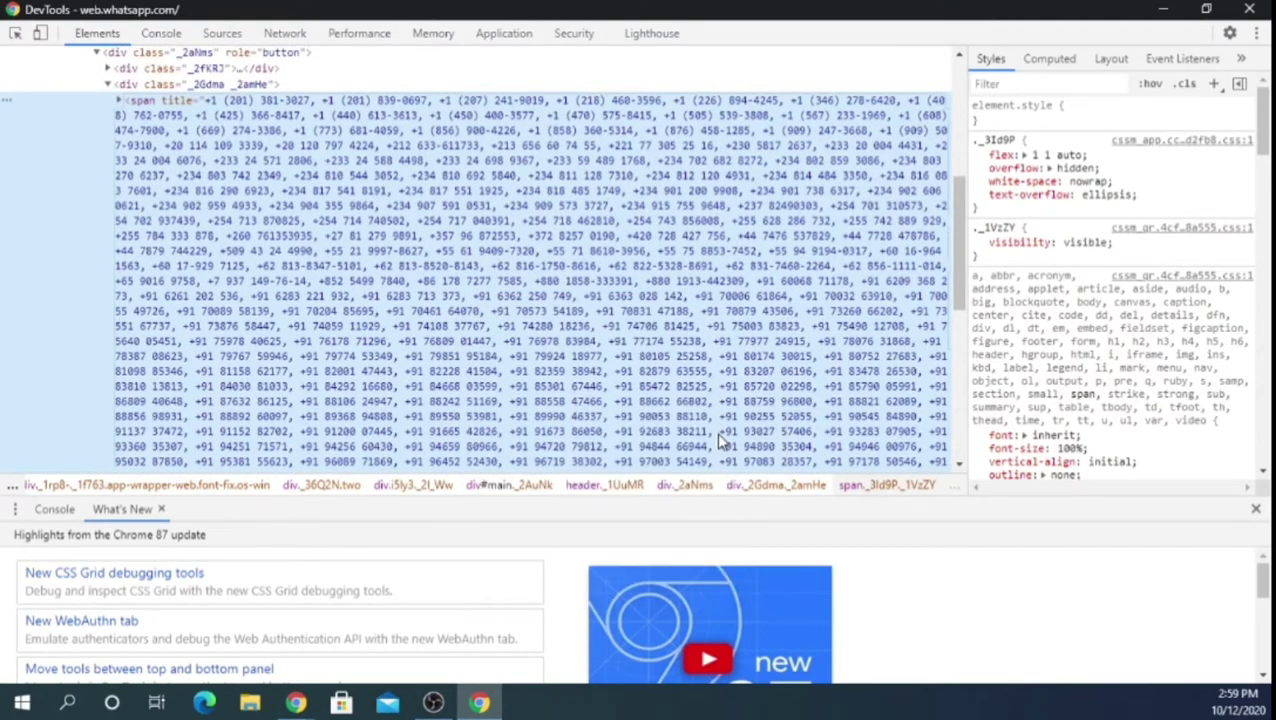
left_click(1245, 8)
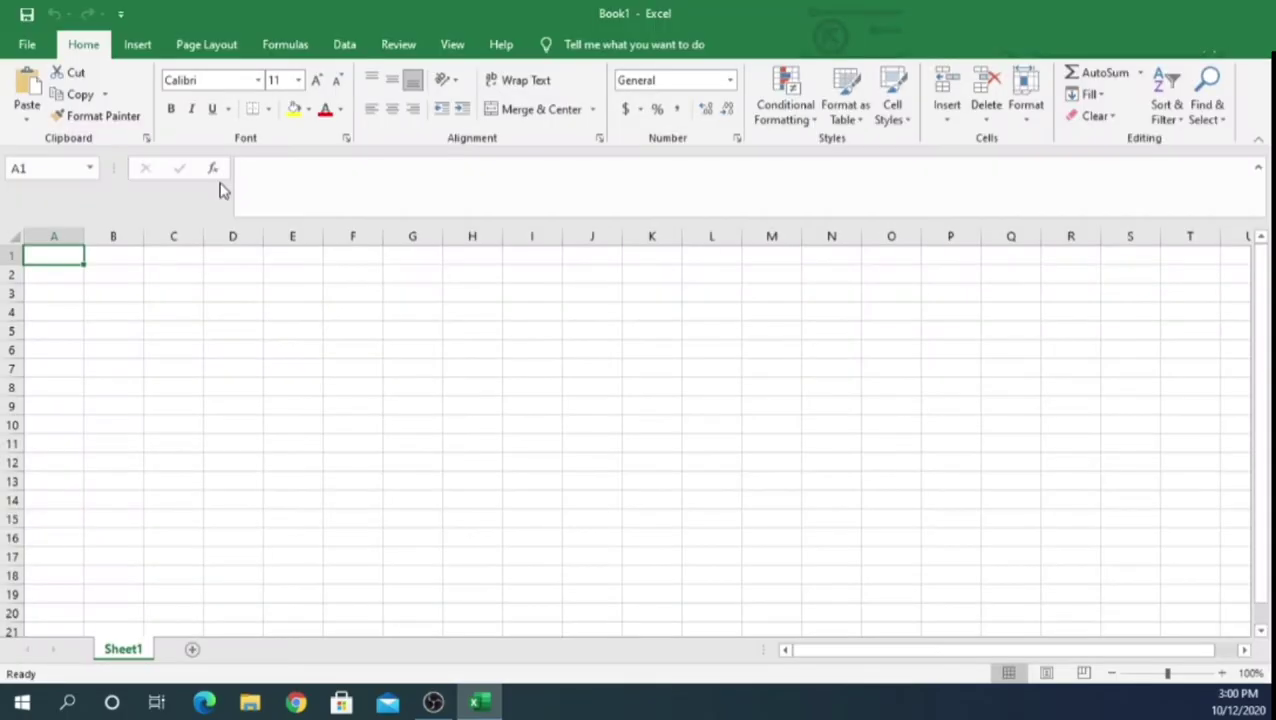
Step: Paste the copied member-number element into A1 with Keep Text Only
right_click(37, 254)
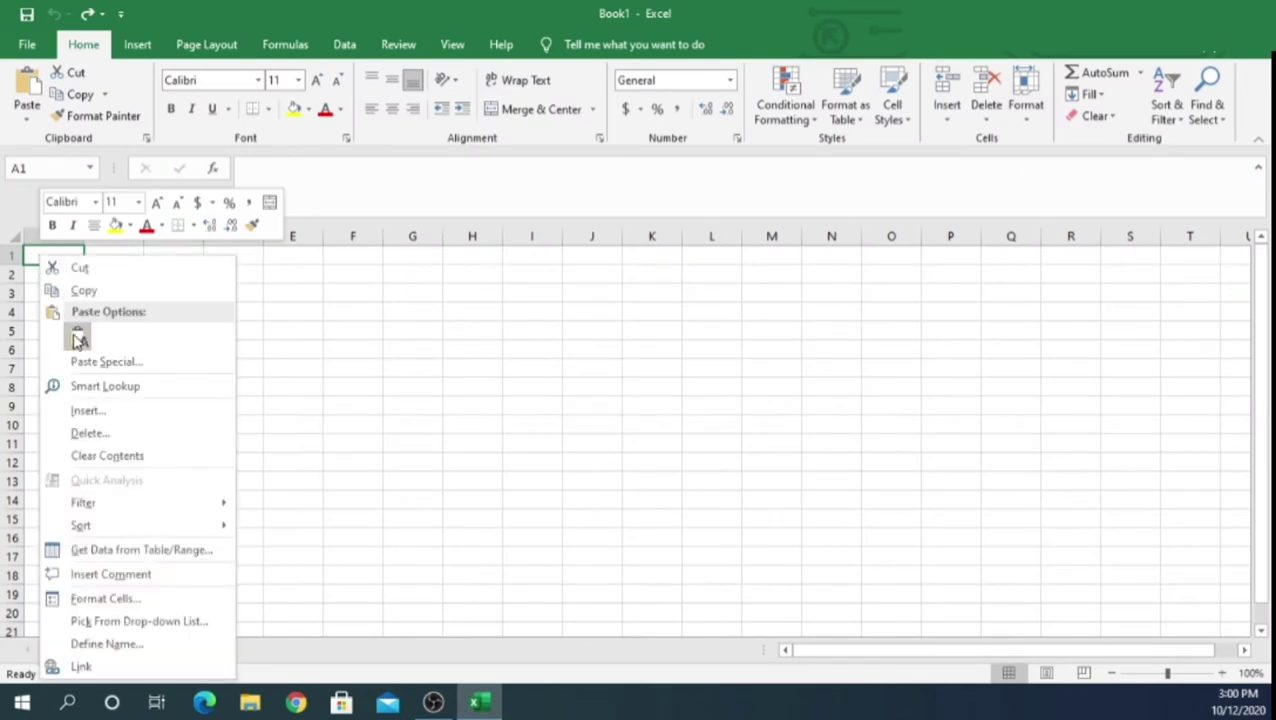
left_click(80, 343)
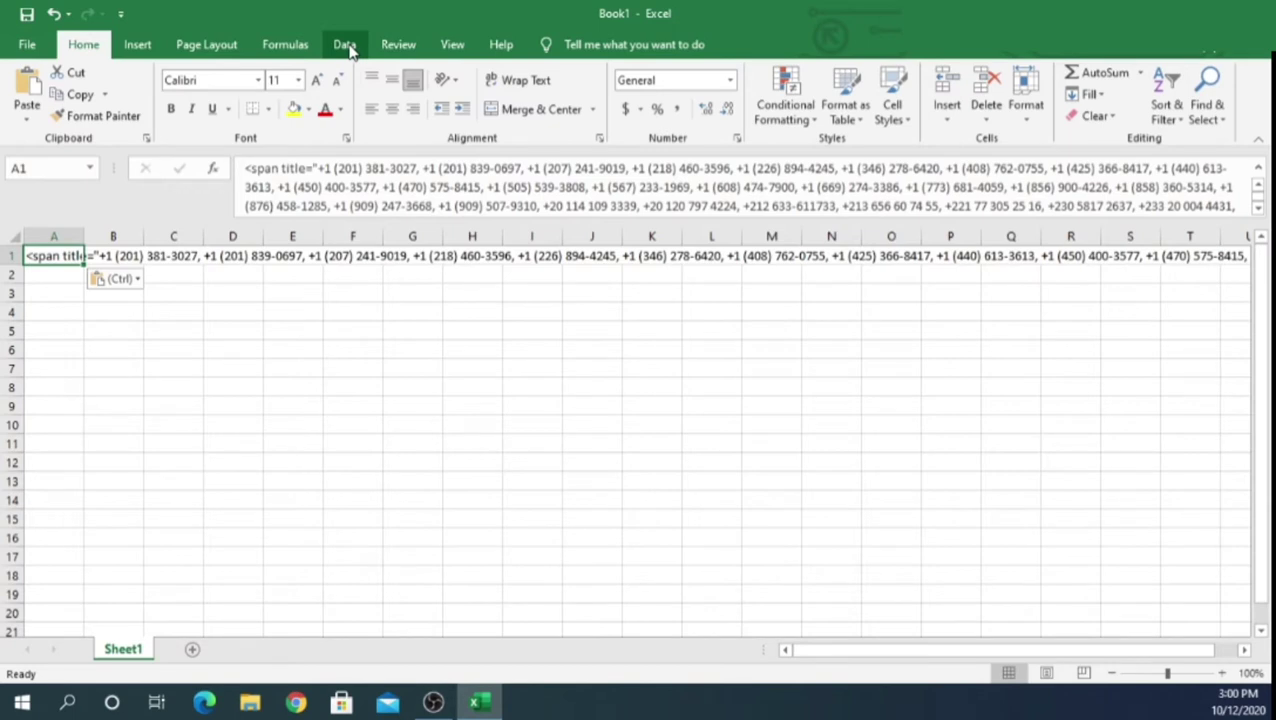
Step: Run Text to Columns on A1 as Delimited with Comma as the separator
left_click(345, 46)
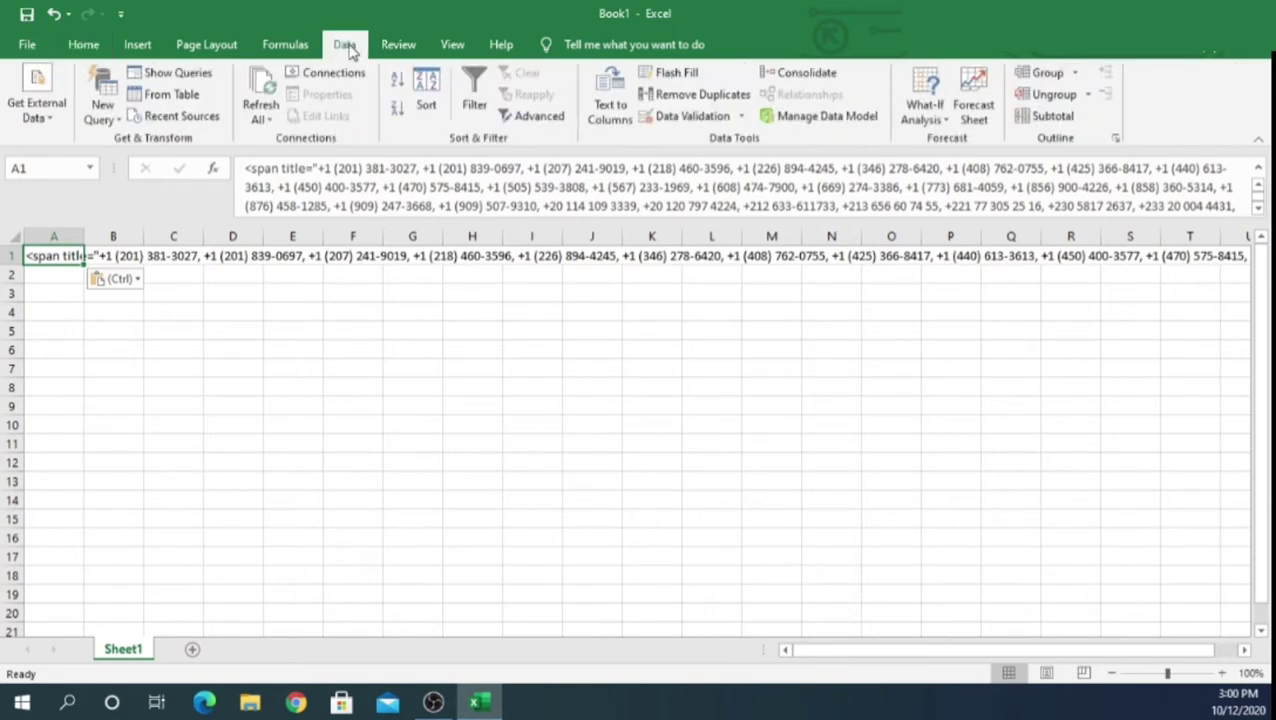
left_click(609, 110)
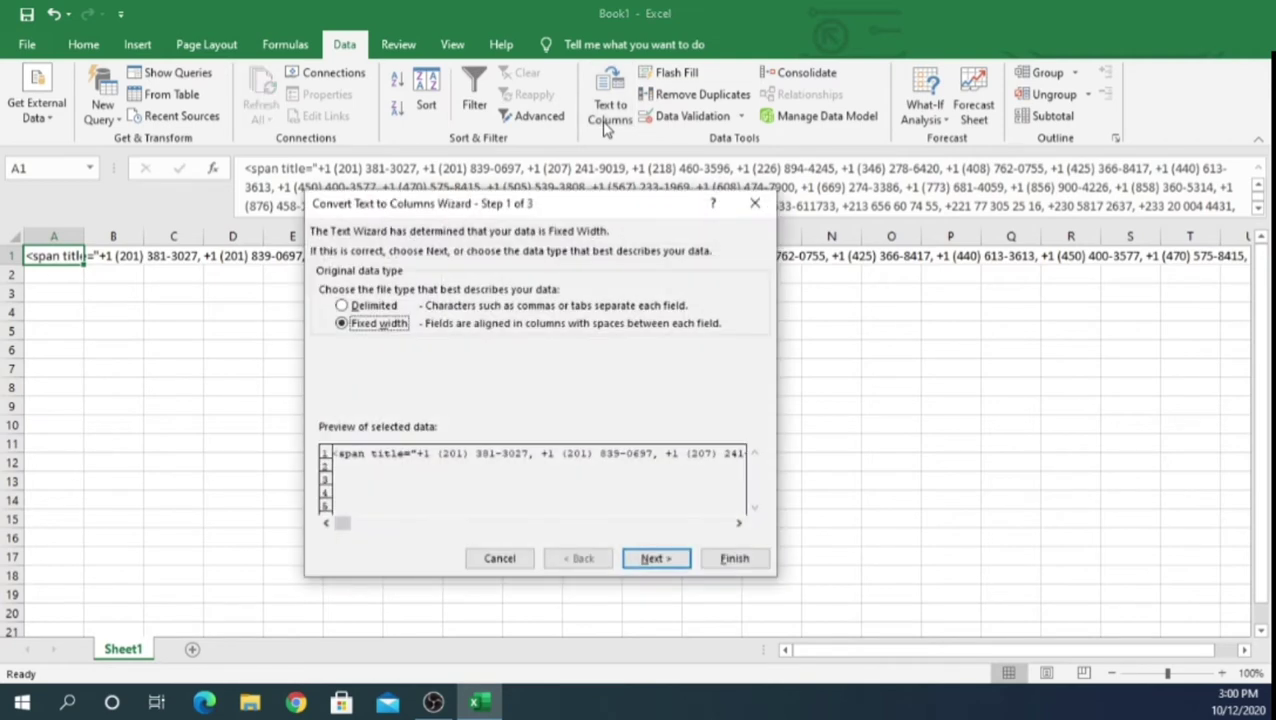
left_click(378, 312)
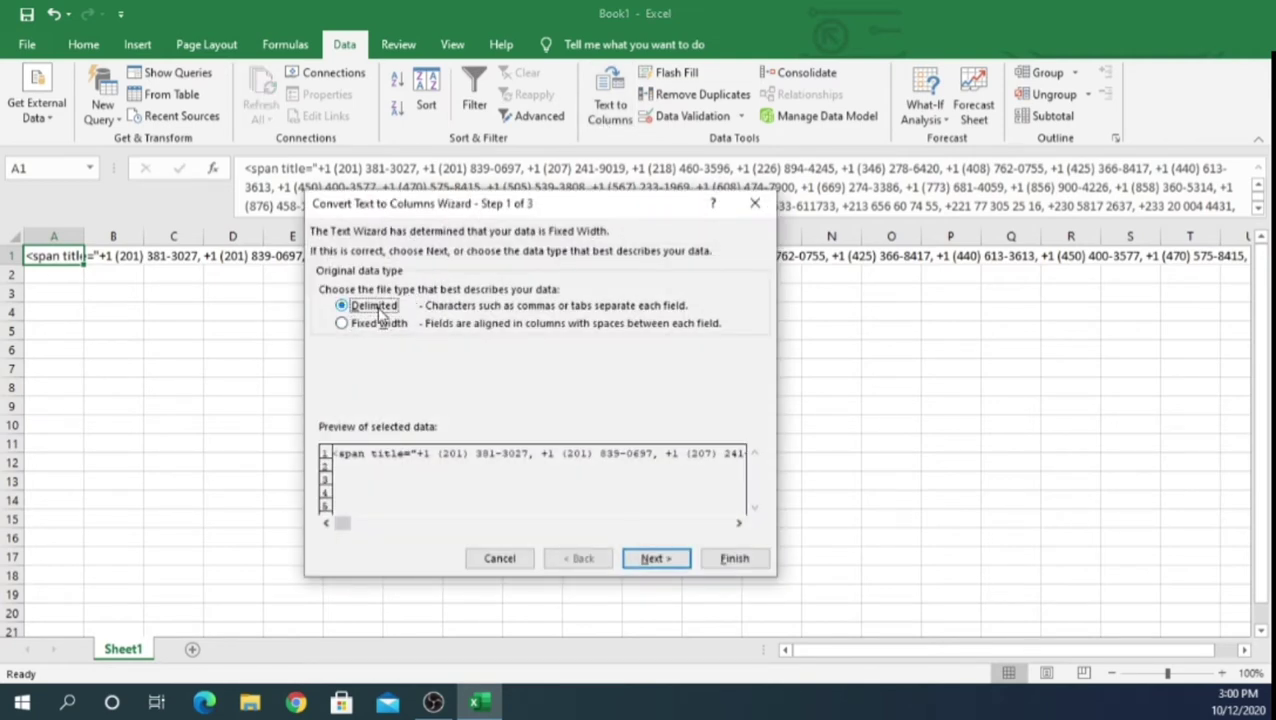
left_click(670, 566)
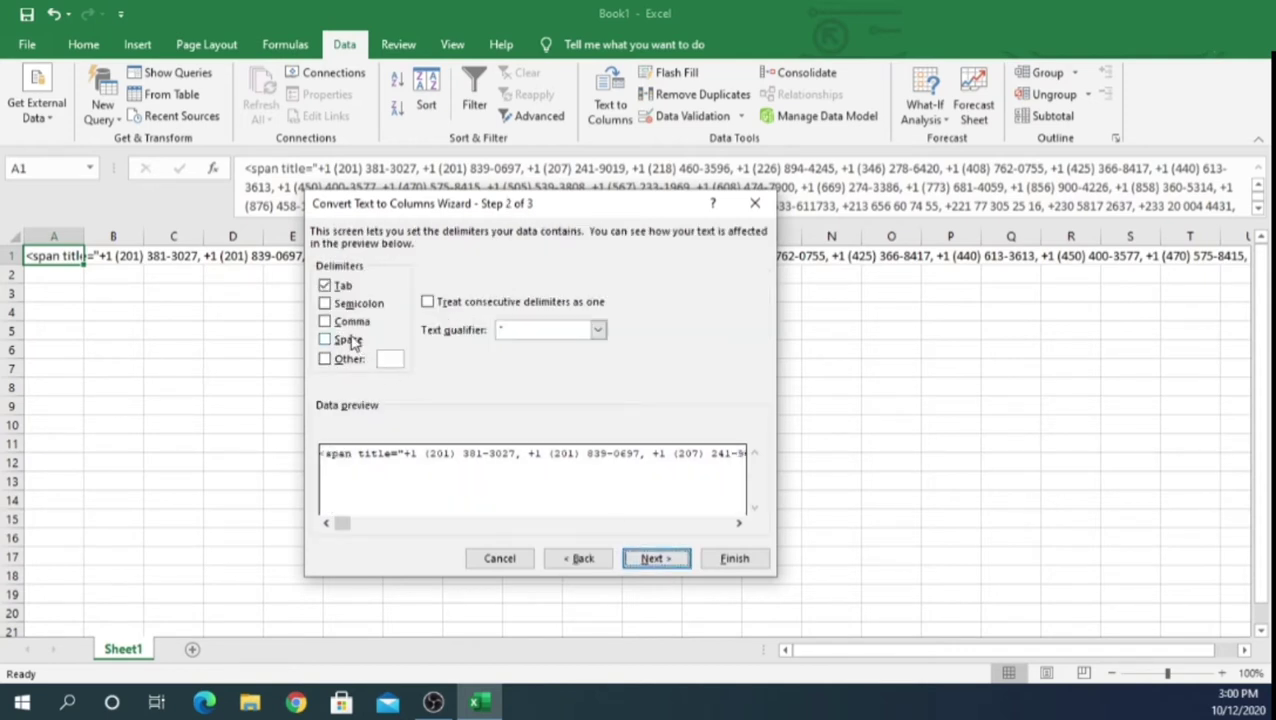
left_click(325, 322)
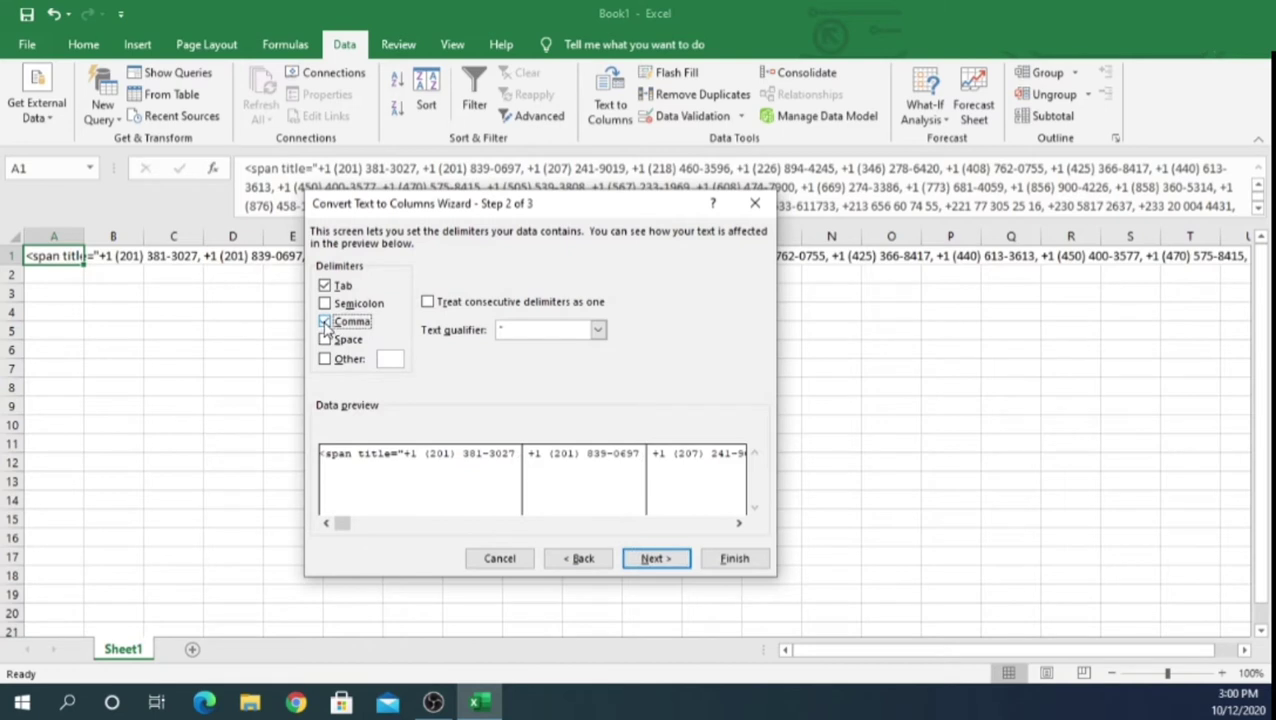
left_click(655, 560)
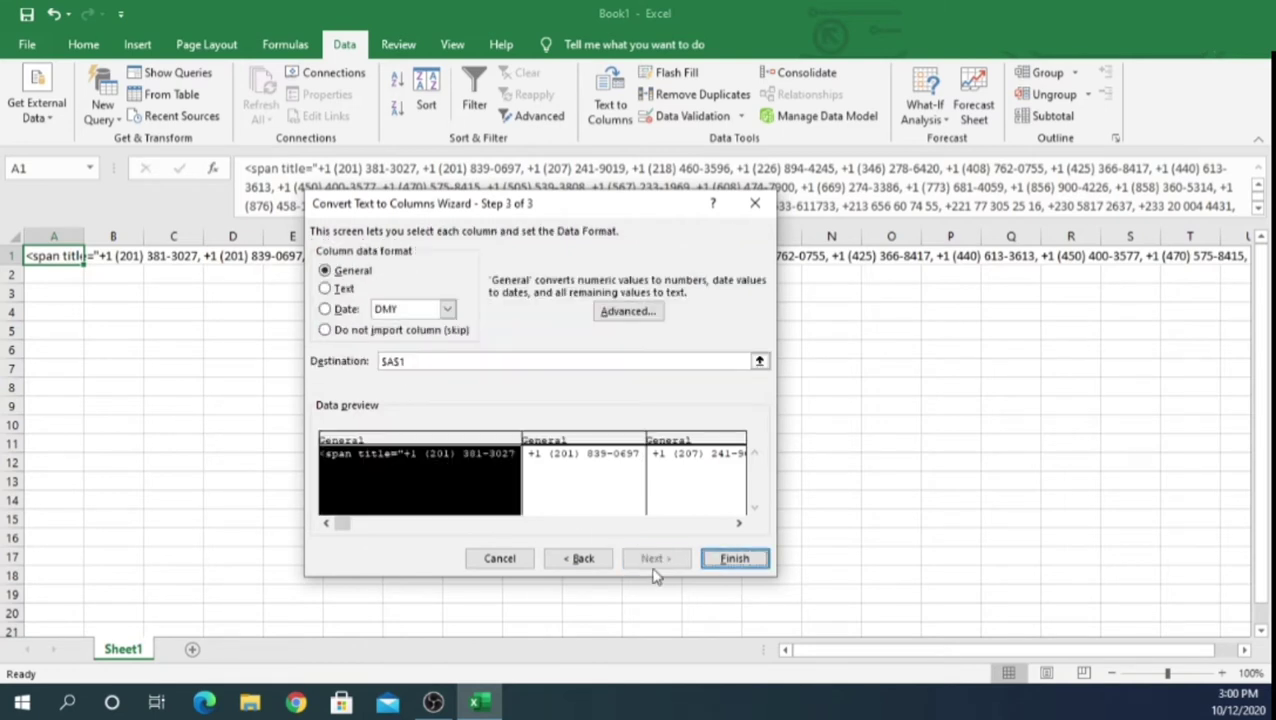
left_click(731, 562)
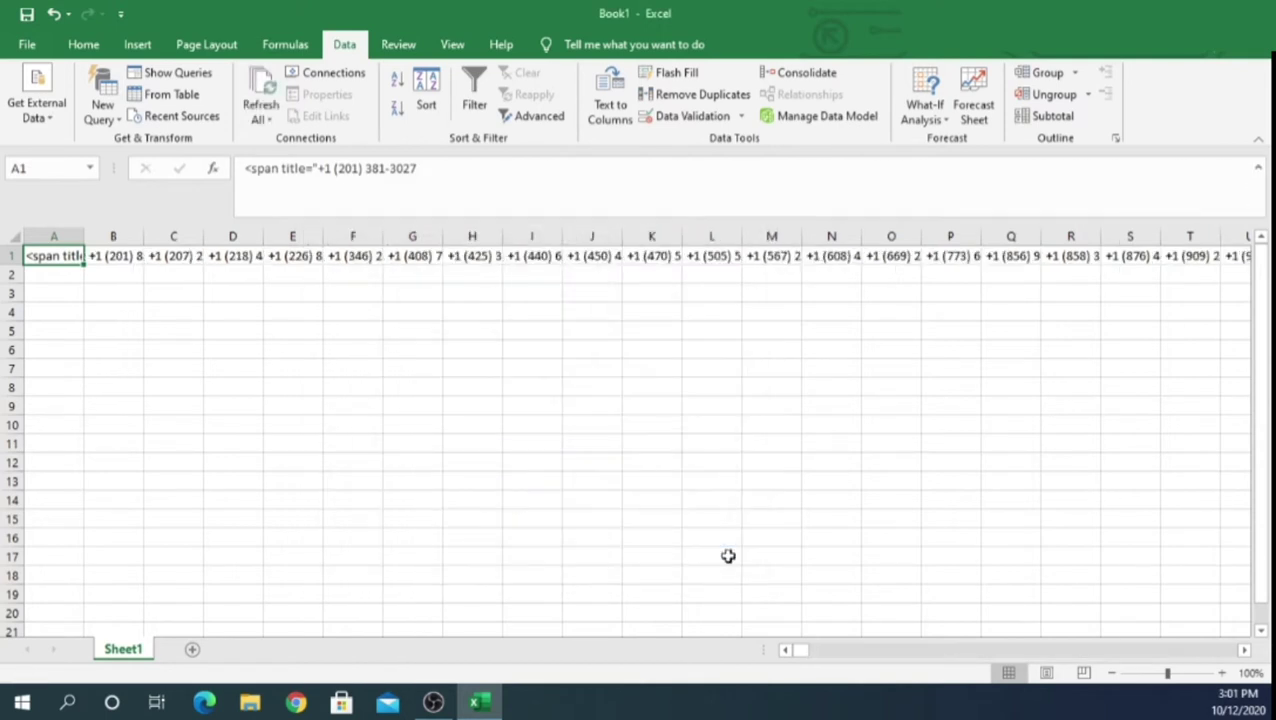
Step: Copy row 1 and Paste Special it with Transpose into A4 downward
left_click(15, 256)
right_click(20, 258)
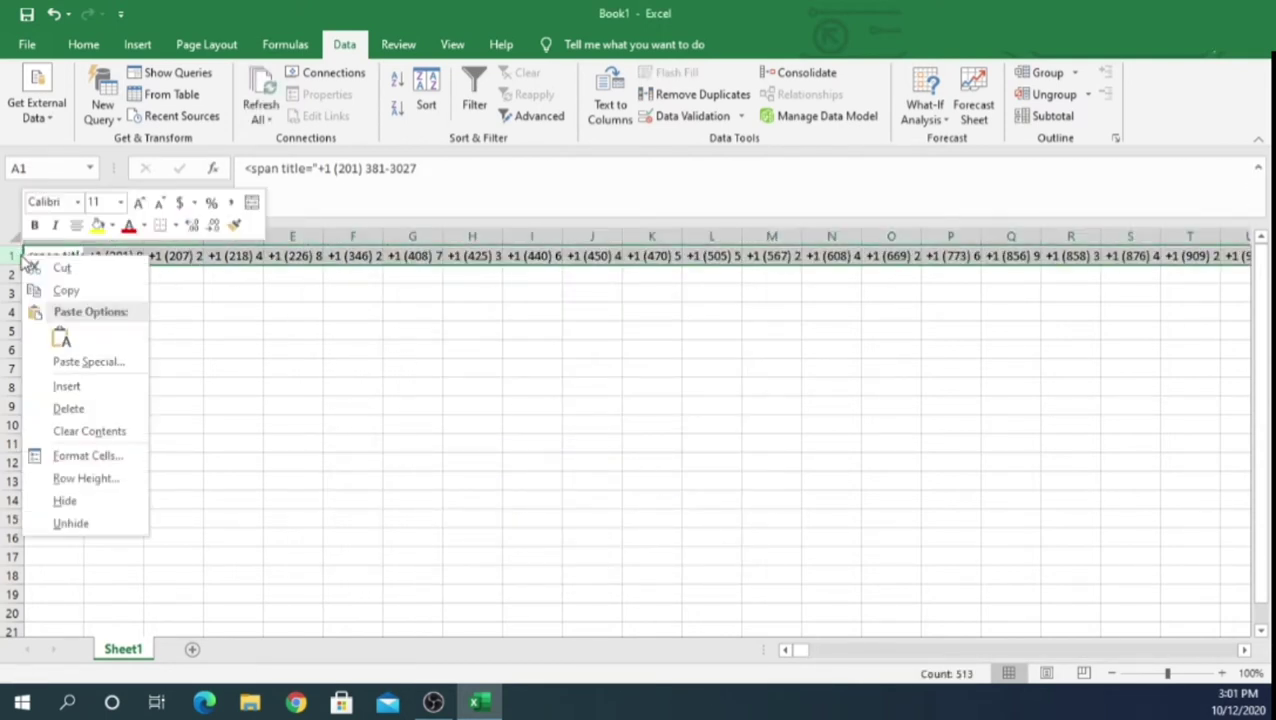
left_click(60, 291)
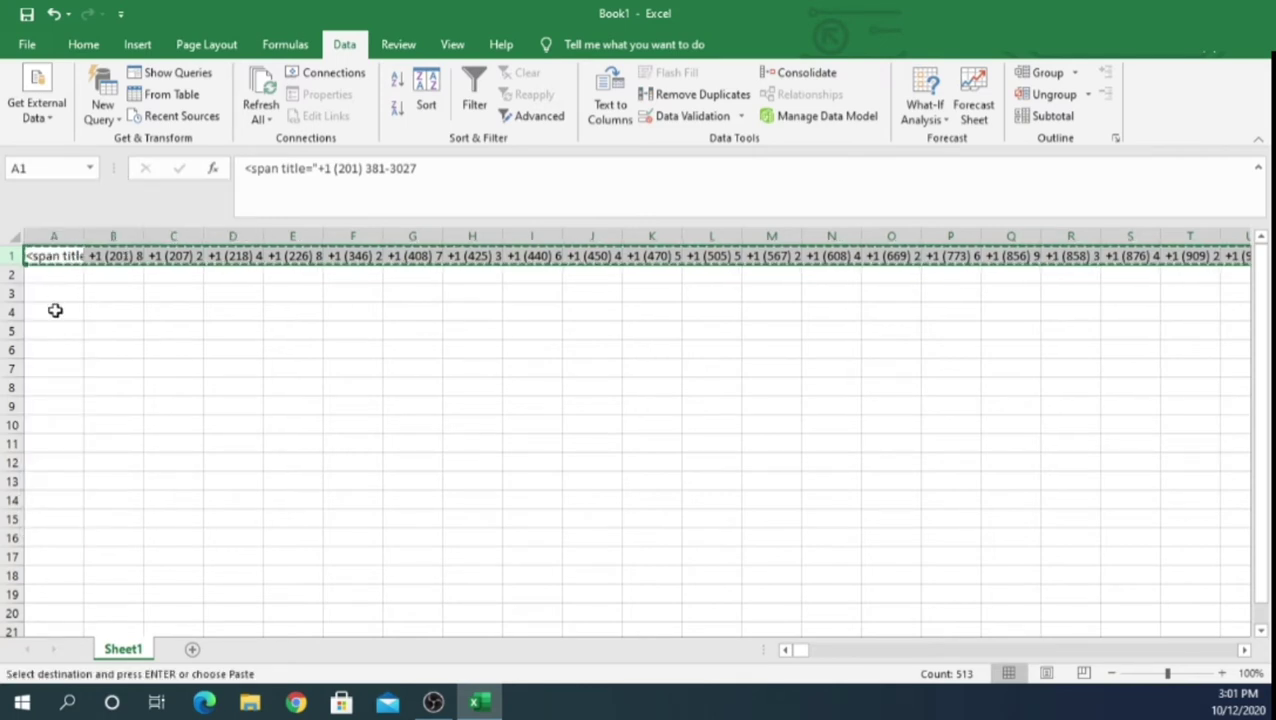
left_click(55, 312)
right_click(57, 314)
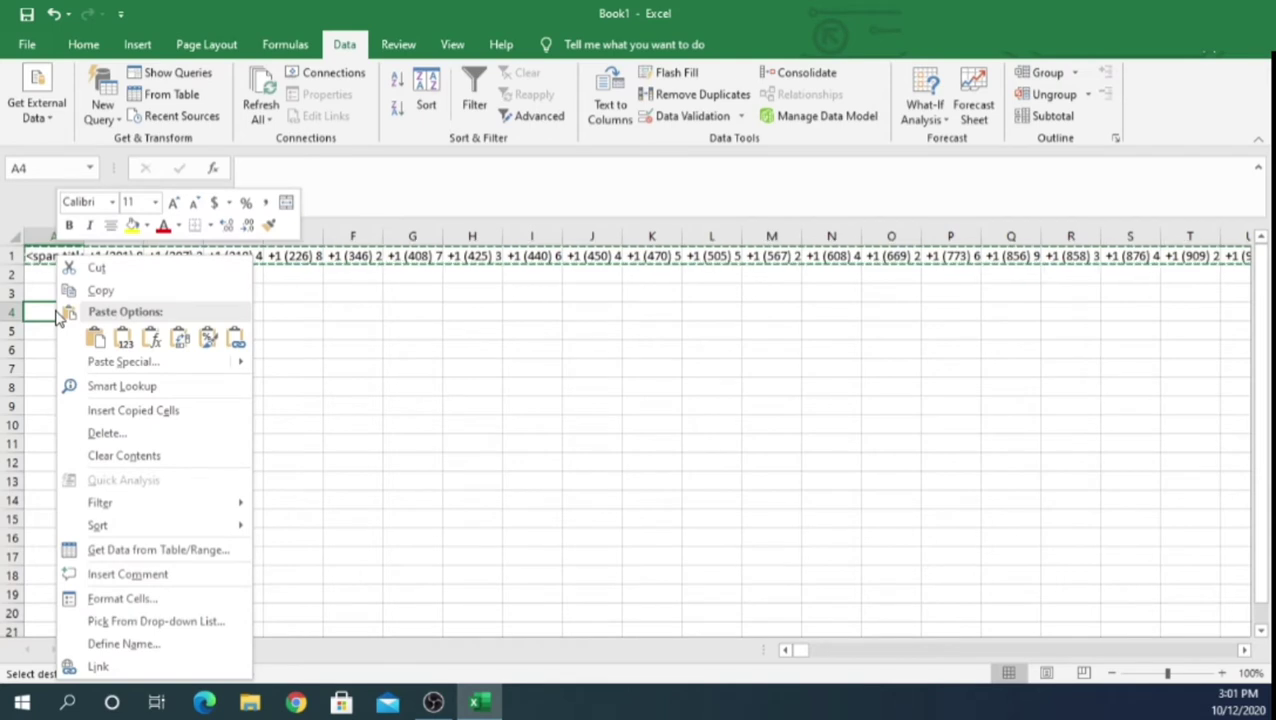
left_click(204, 369)
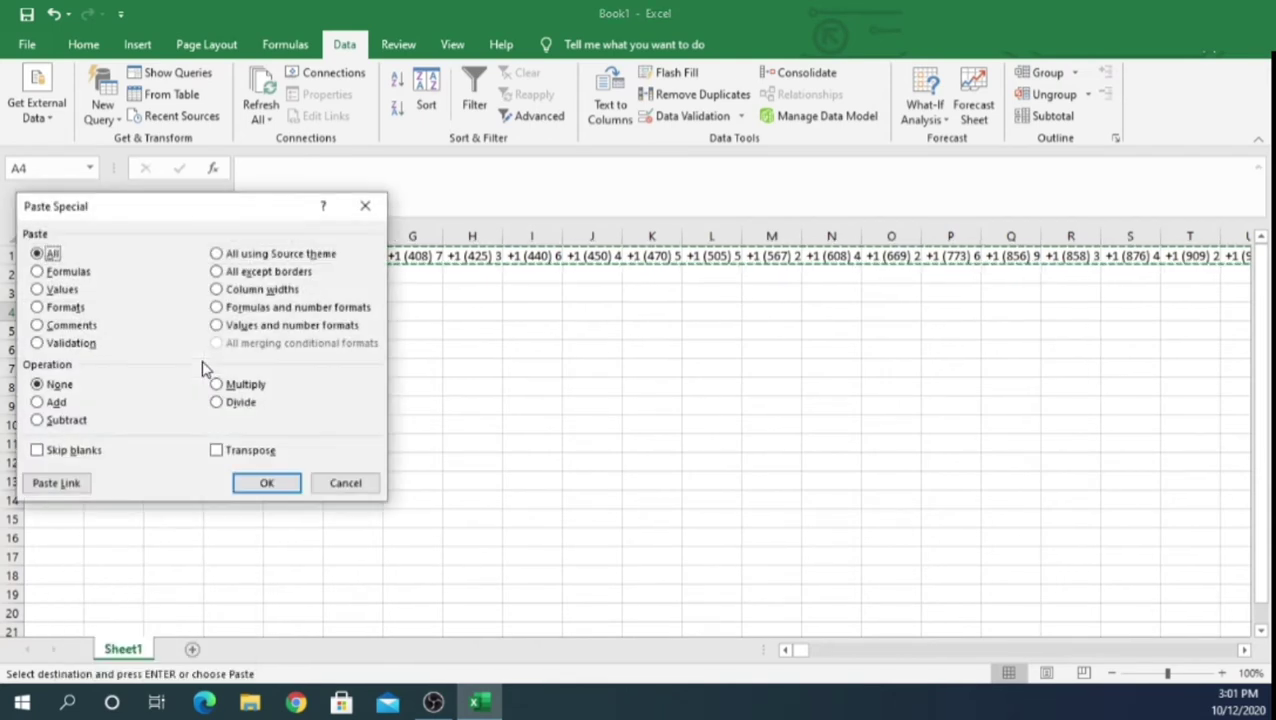
left_click(216, 451)
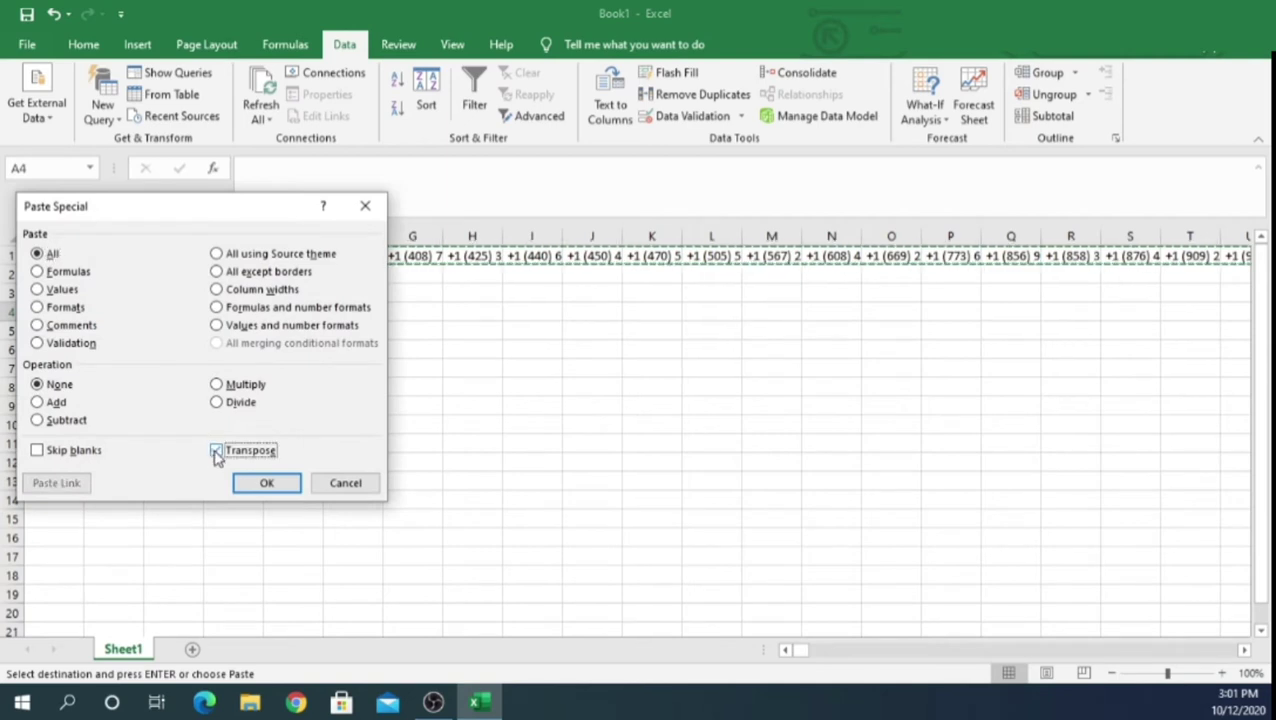
left_click(263, 484)
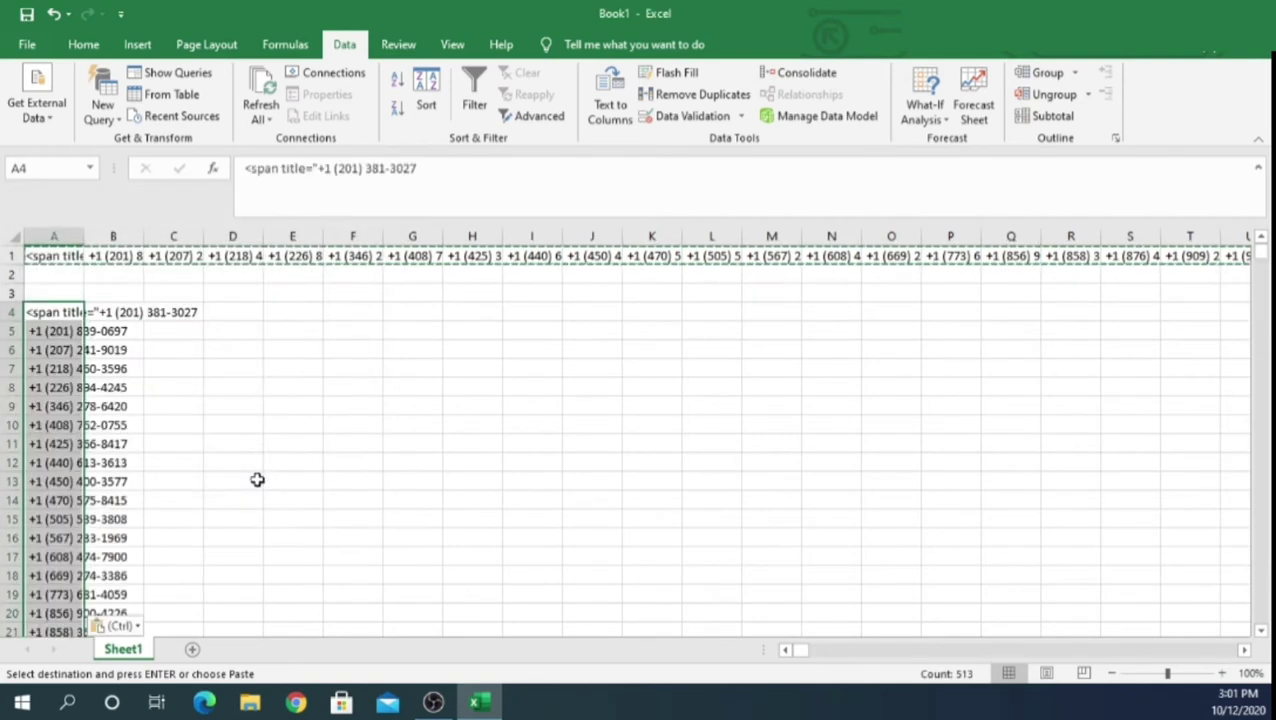
Step: Delete the leftover <span title=" prefix from the first number in A4
scroll(265, 467, "down", 2)
scroll(268, 455, "down", 1)
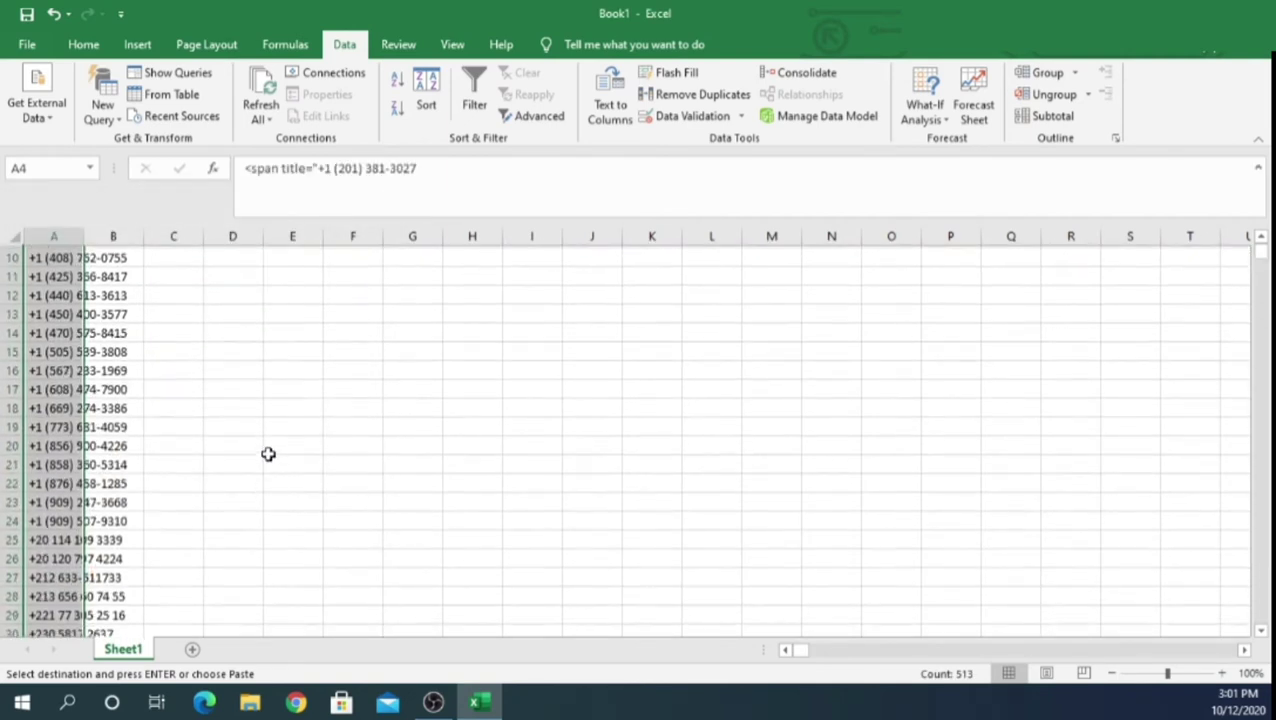
scroll(268, 455, "down", 3)
scroll(268, 454, "down", 4)
scroll(268, 454, "up", 3)
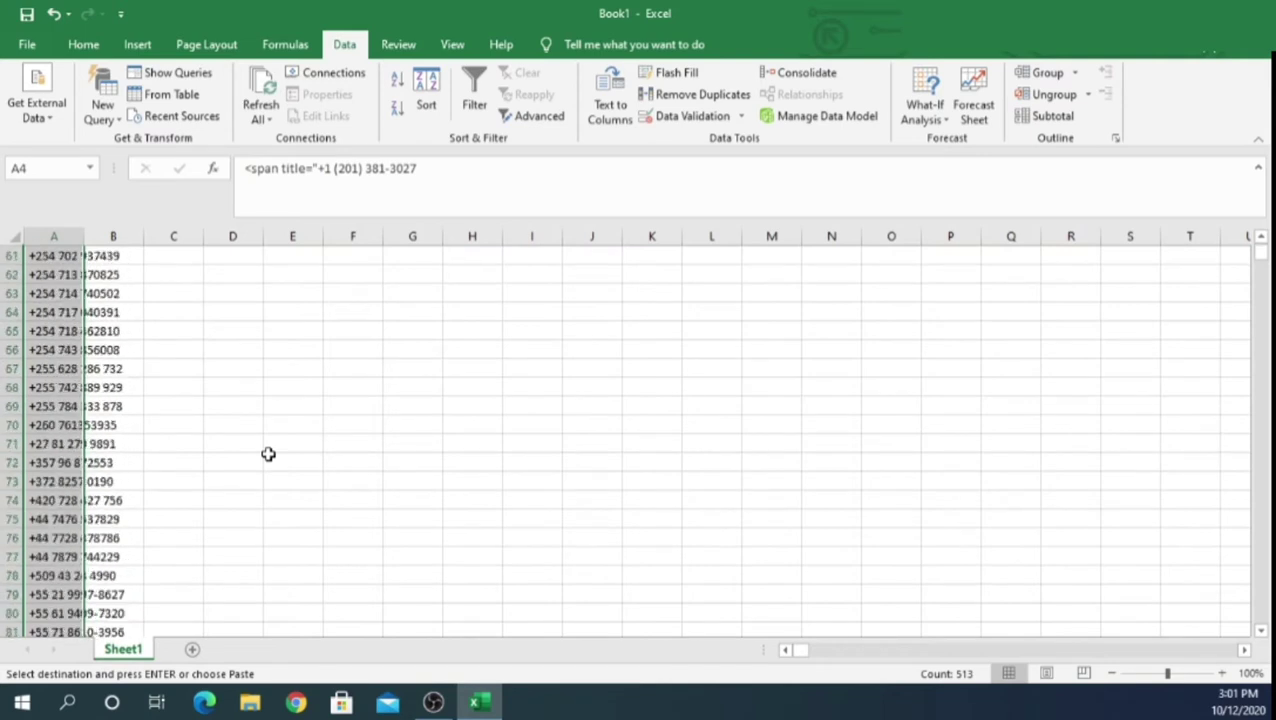
scroll(268, 454, "up", 3)
scroll(268, 454, "up", 3)
scroll(268, 454, "up", 1)
left_click(222, 352)
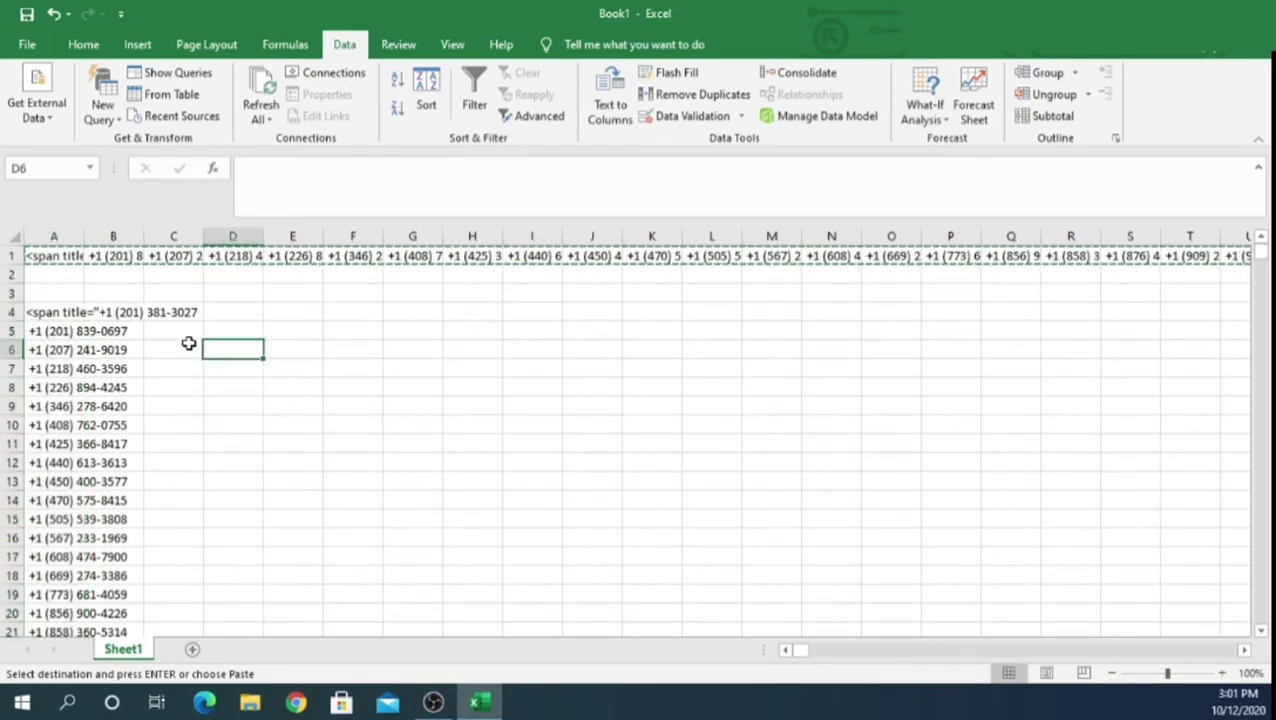
double_click(33, 311)
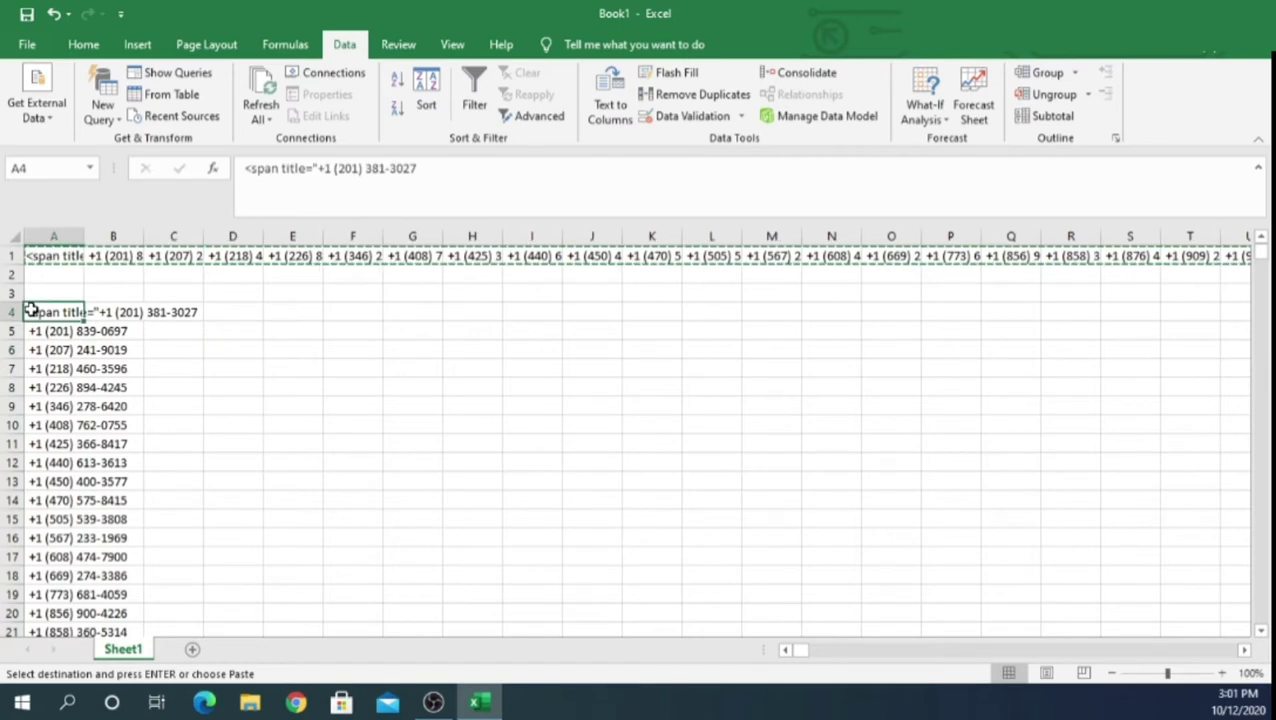
left_click_drag(100, 311, 7, 311)
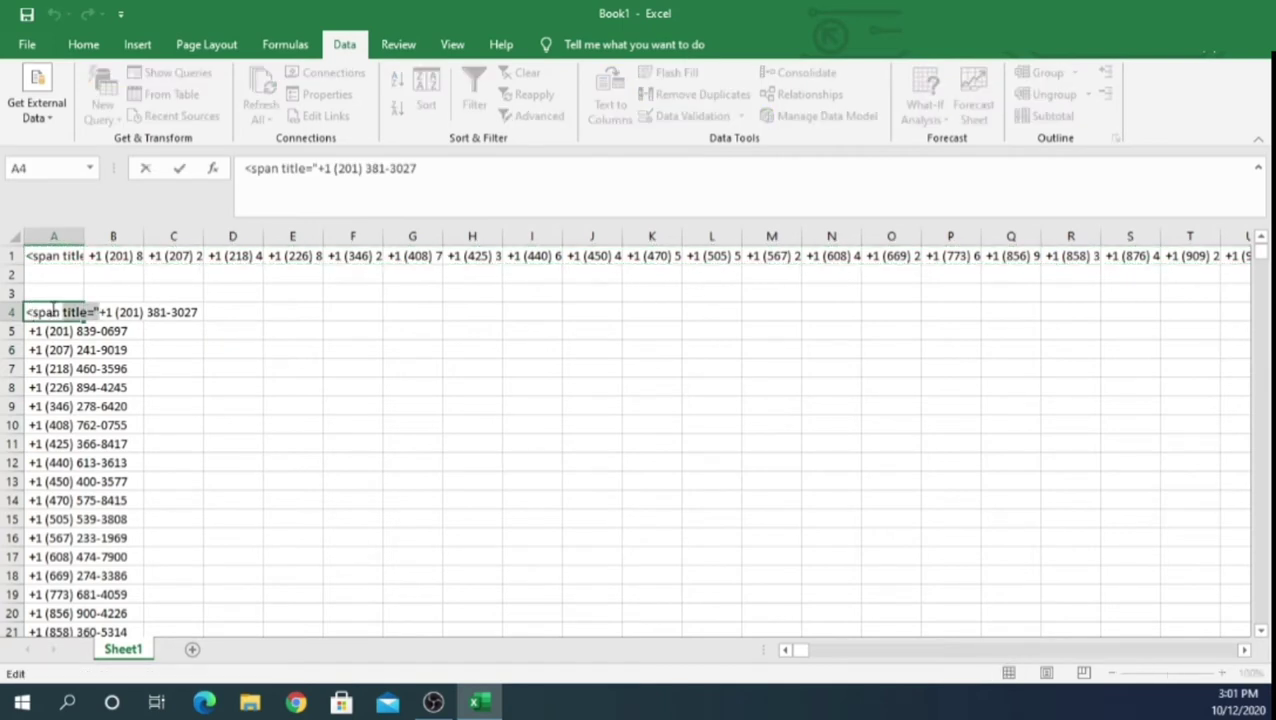
key("Delete")
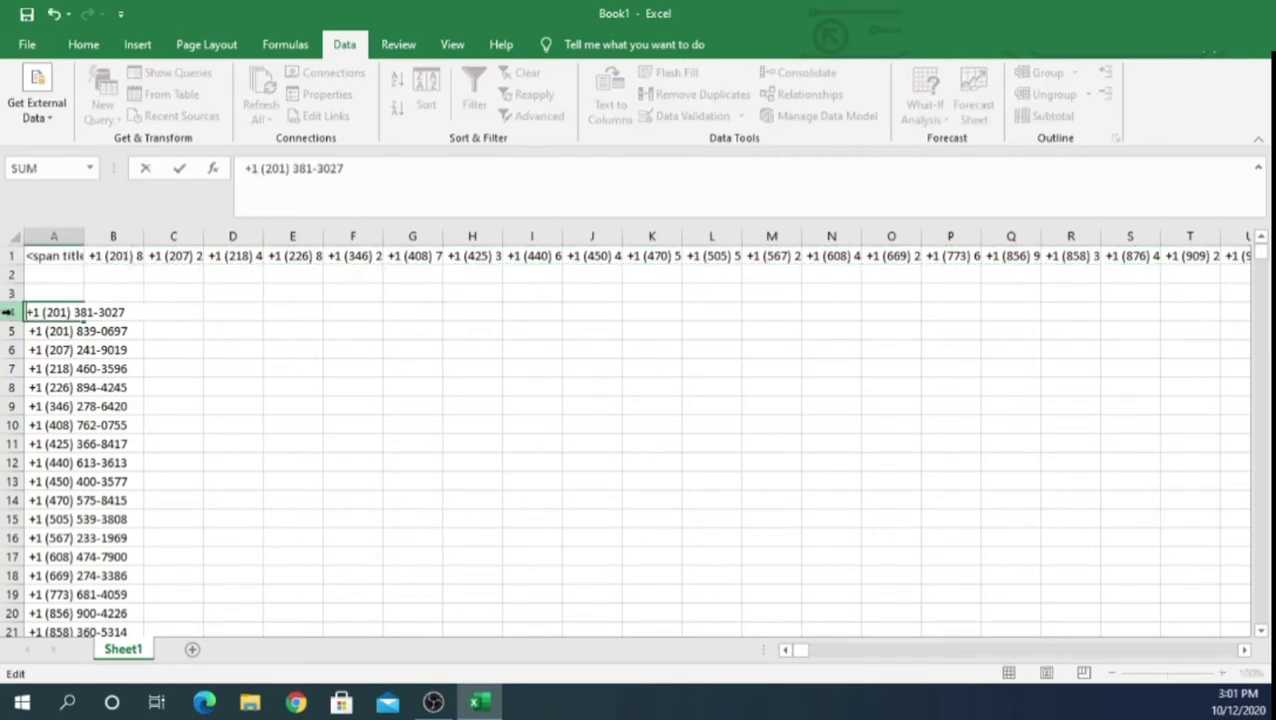
key("Return")
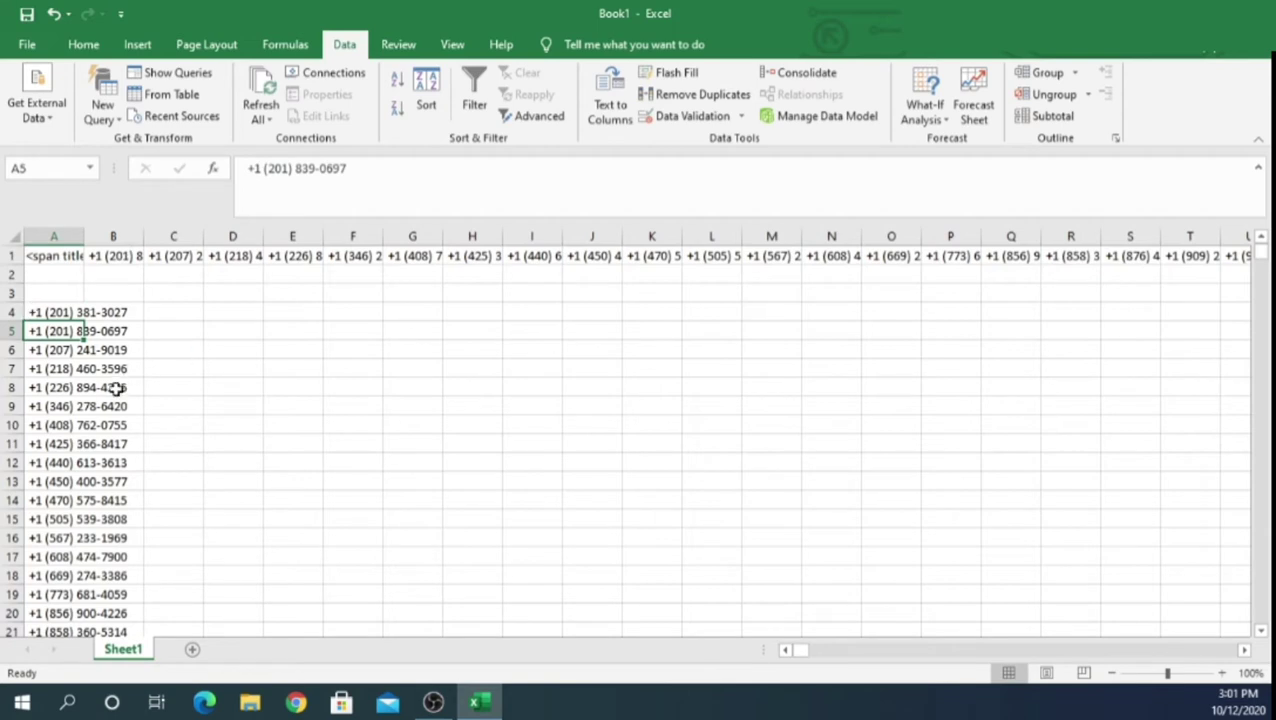
Step: Erase the leftover You</span> text from cell A515, leaving it empty
scroll(116, 388, "down", 4)
scroll(116, 388, "down", 7)
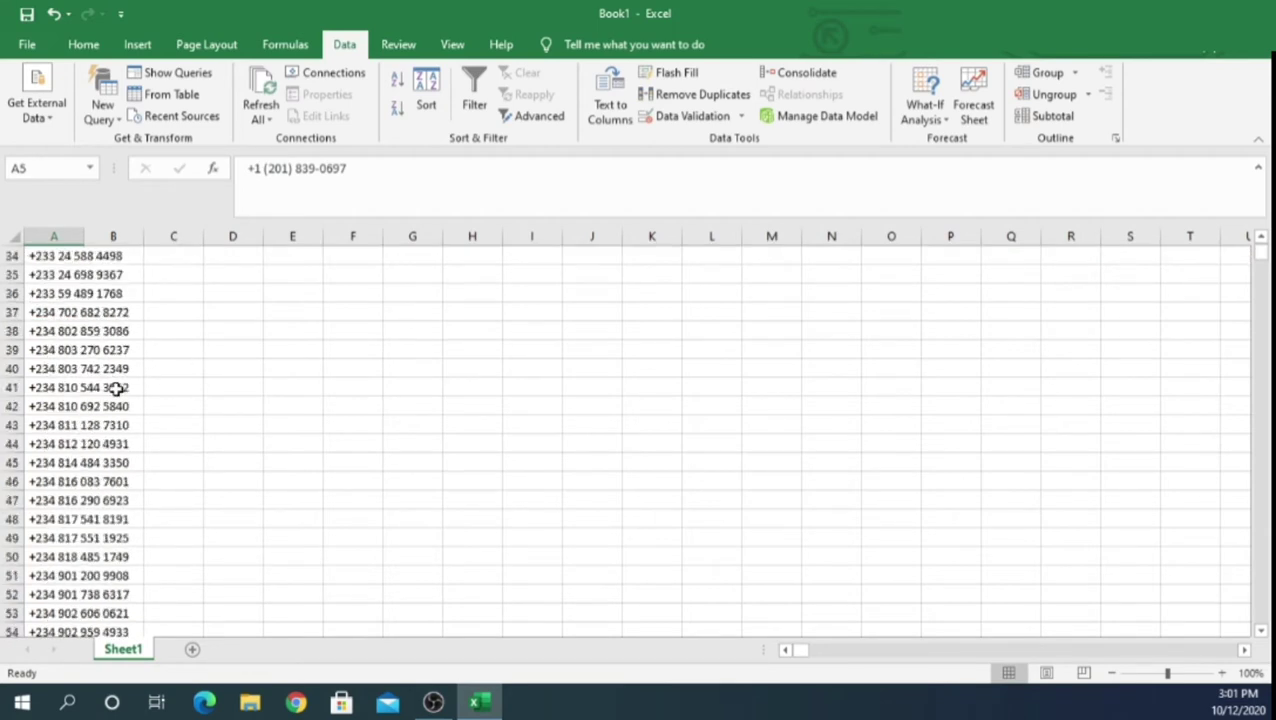
scroll(116, 388, "down", 8)
left_click_drag(1262, 256, 1264, 262)
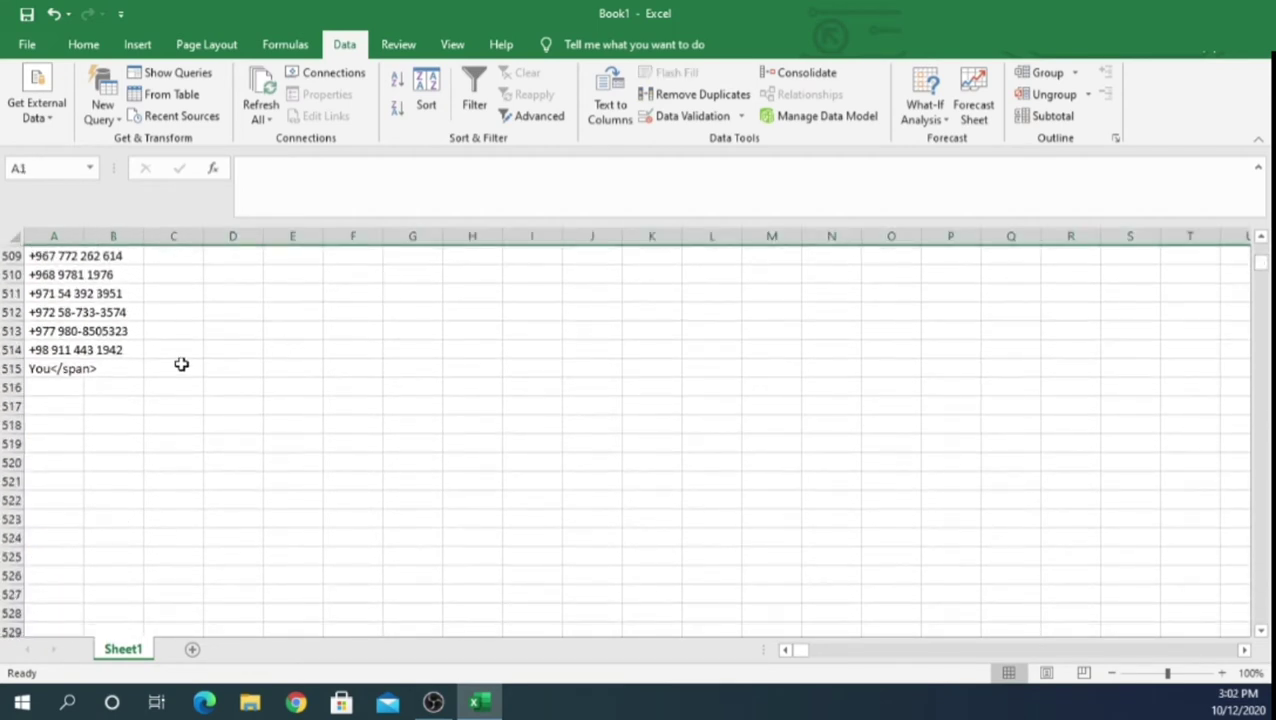
left_click(103, 367)
left_click(40, 368)
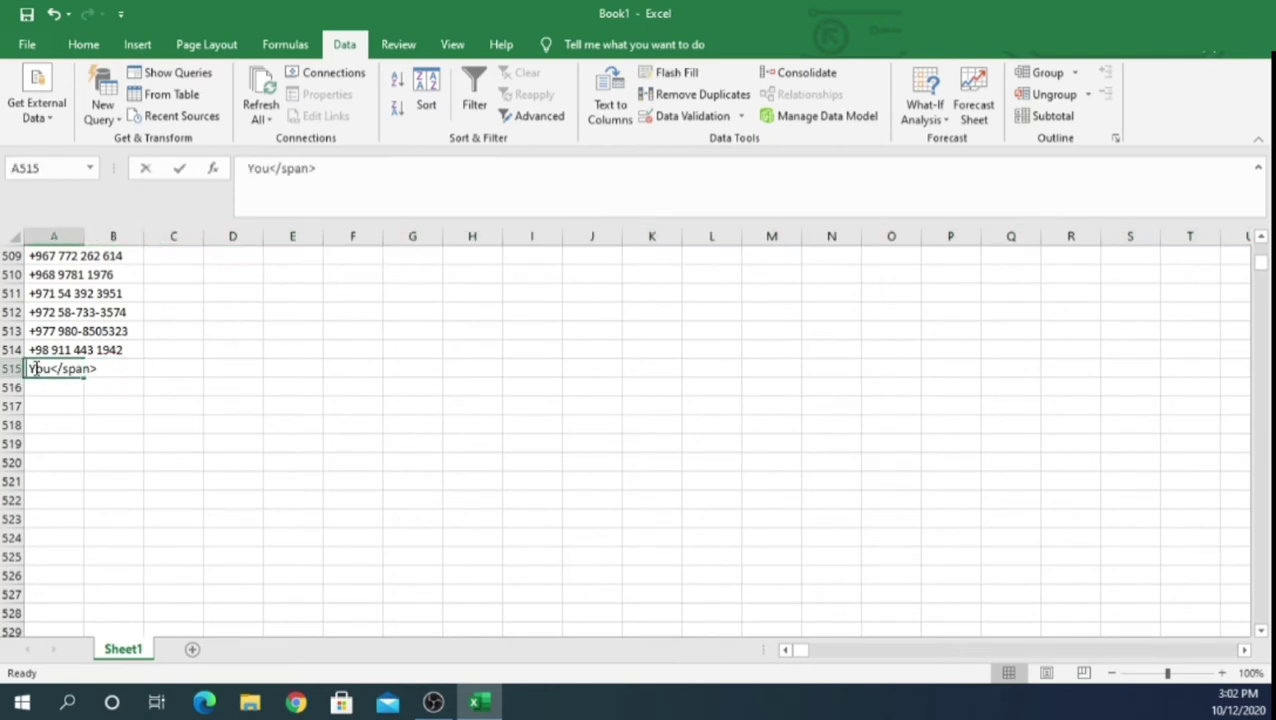
double_click(30, 368)
left_click_drag(5, 368, 3, 368)
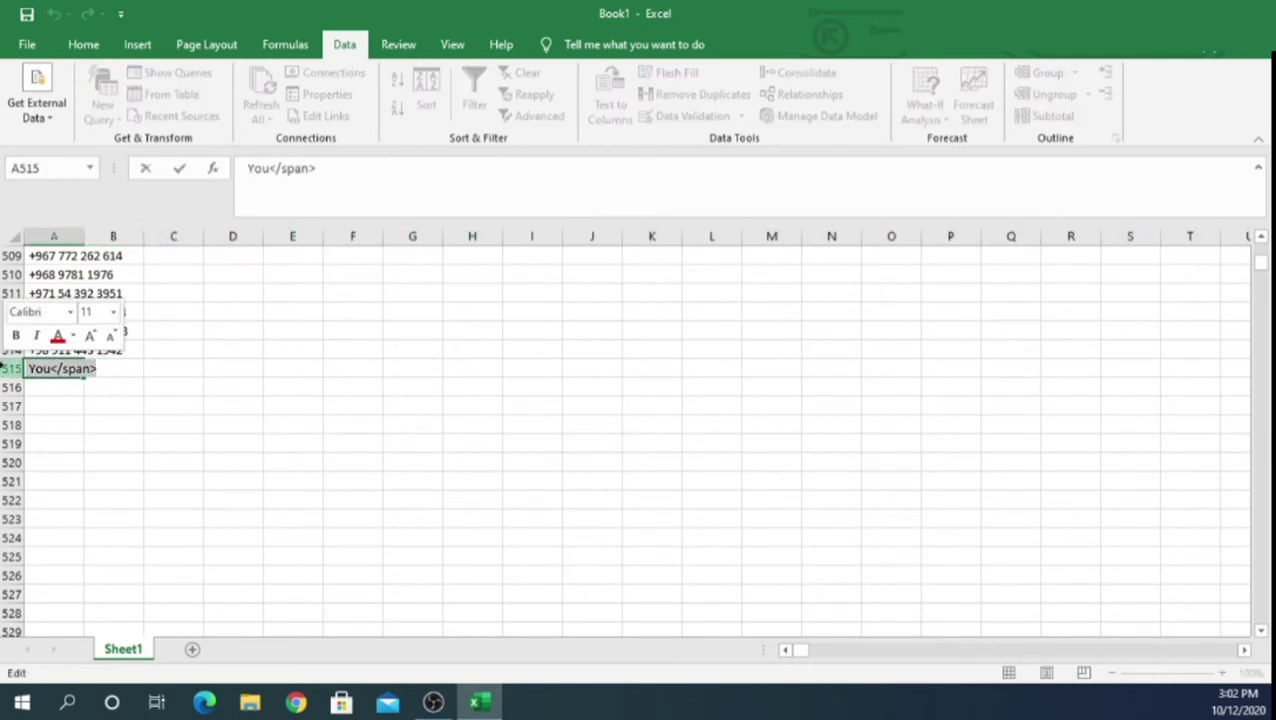
key("BackSpace")
key("Return")
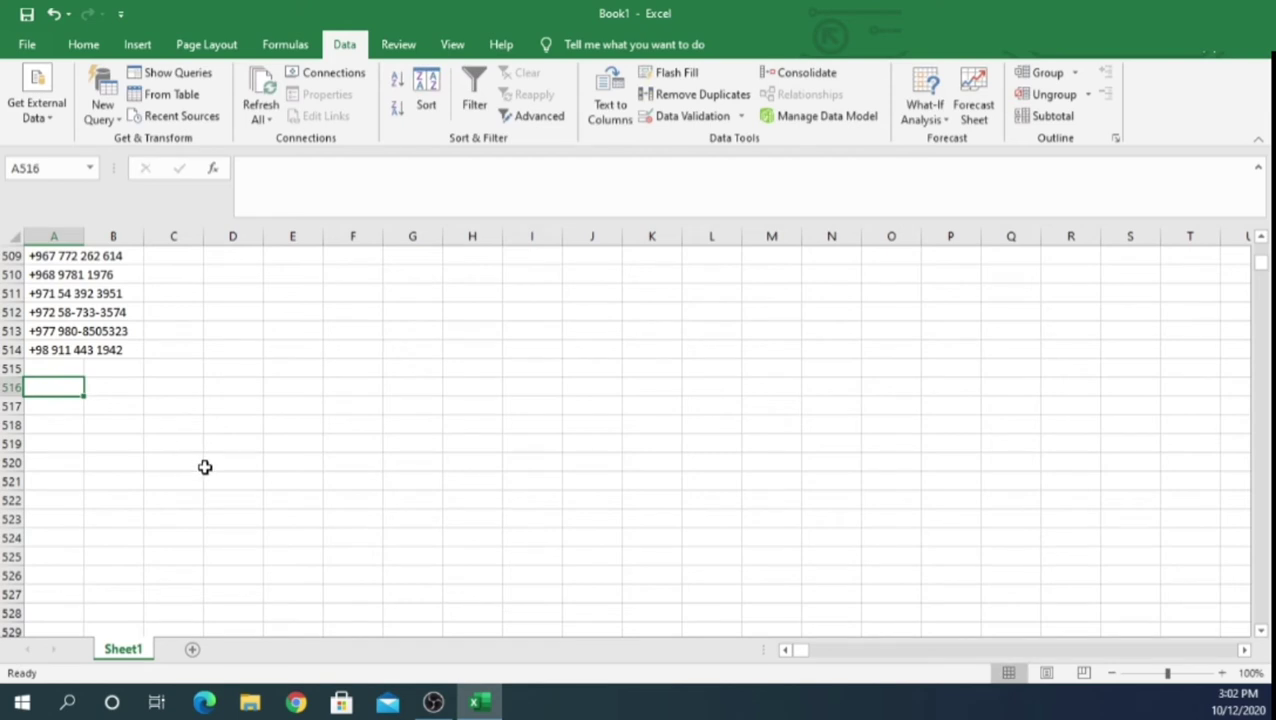
scroll(205, 467, "up", 8)
scroll(205, 467, "up", 5)
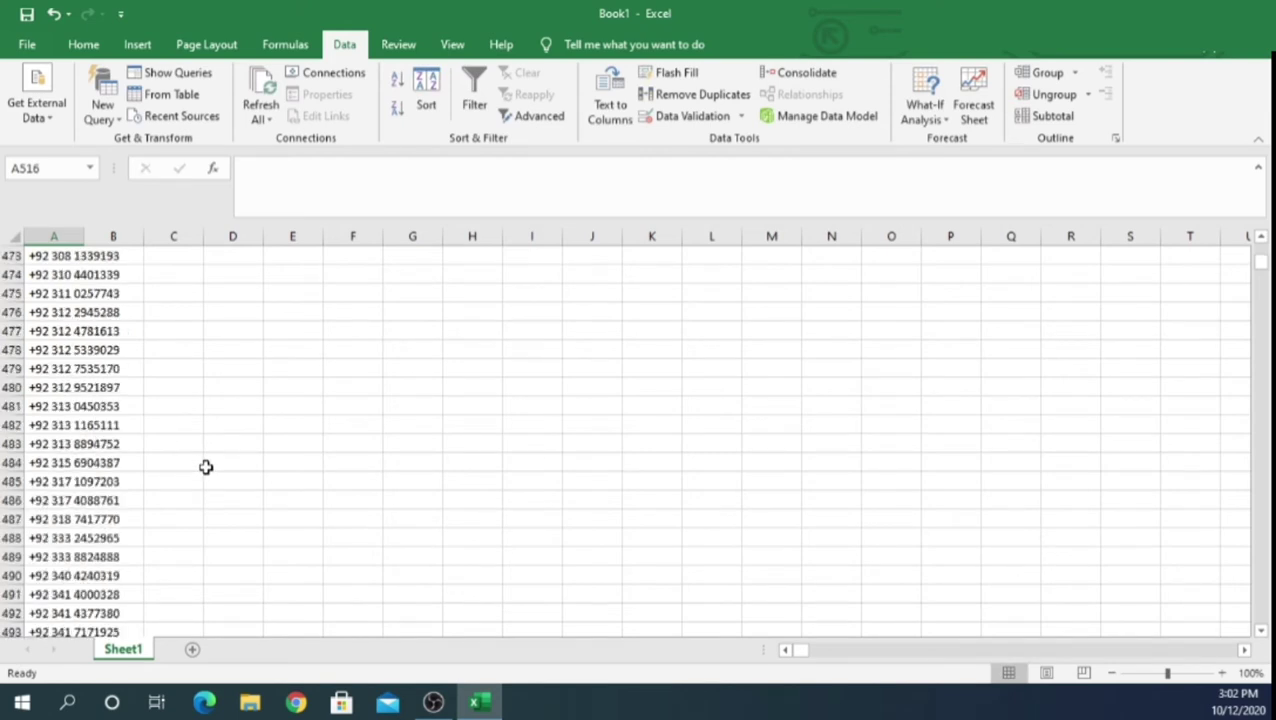
scroll(205, 467, "up", 10)
scroll(205, 467, "up", 13)
scroll(205, 467, "up", 7)
scroll(205, 467, "up", 17)
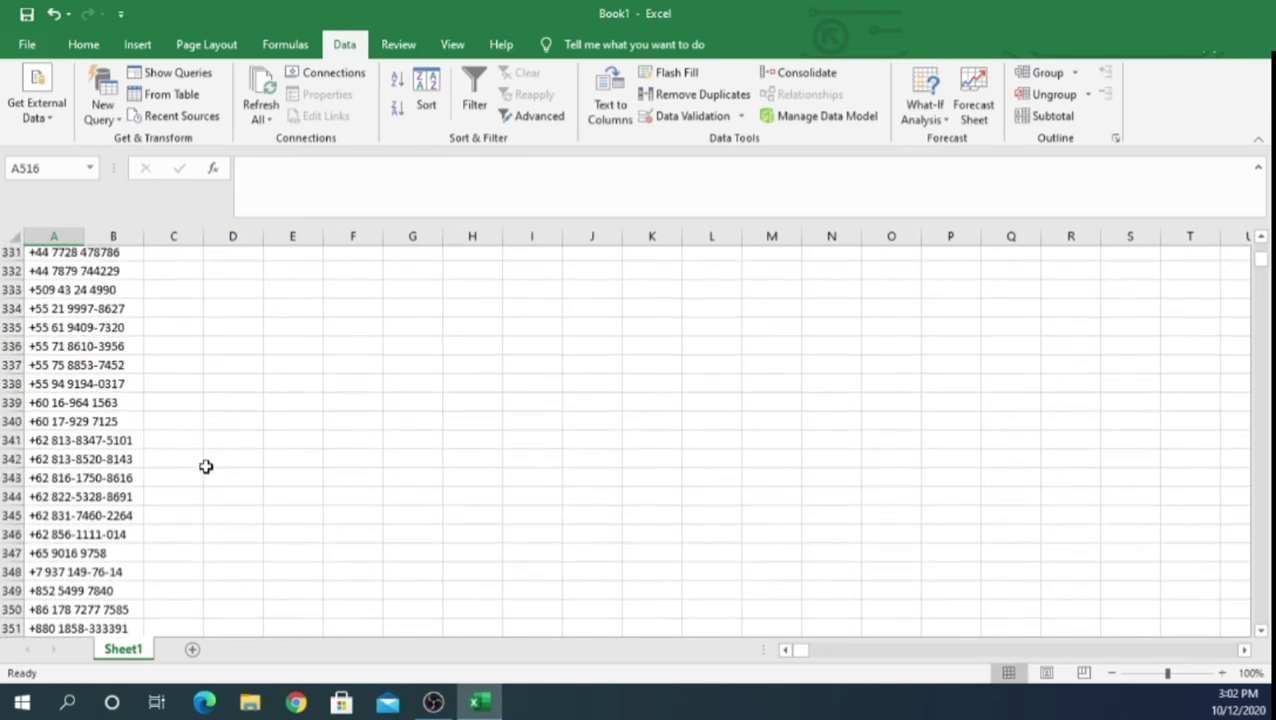
scroll(205, 467, "up", 13)
scroll(231, 427, "up", 4)
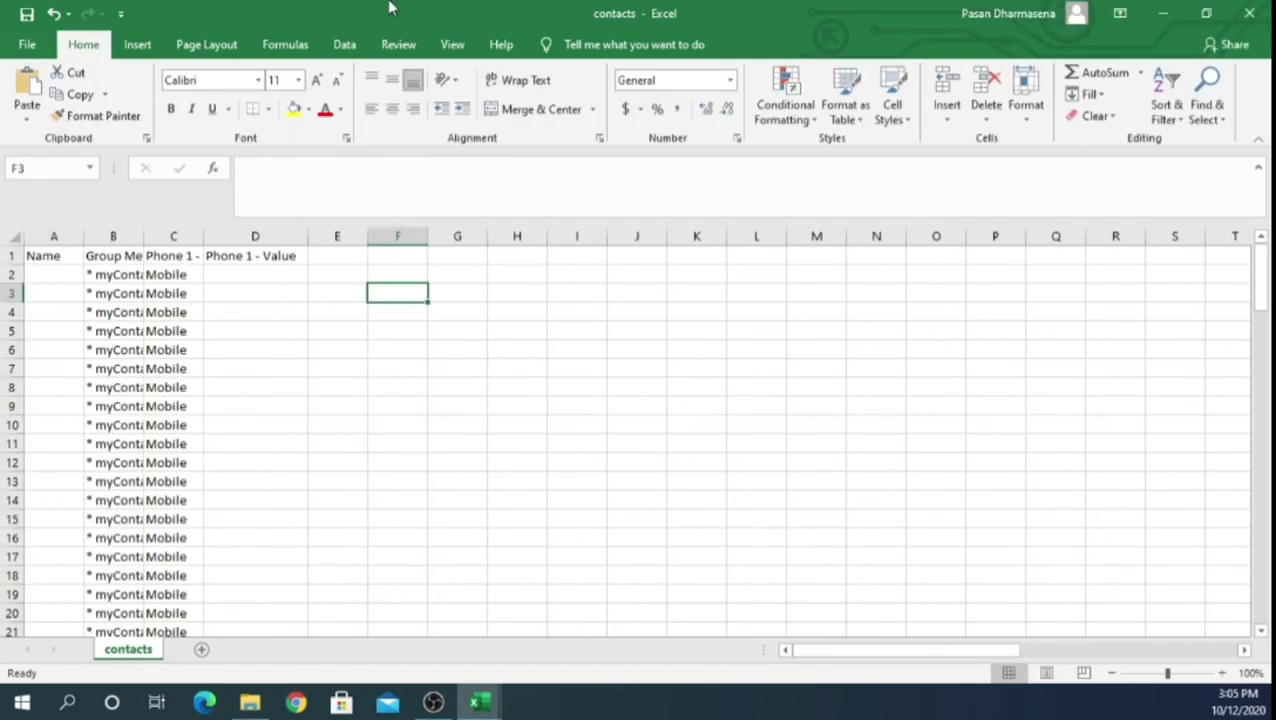
Step: Save the sheet to the Desktop as CSV (Comma delimited) named contacts, keeping the format
left_click(27, 44)
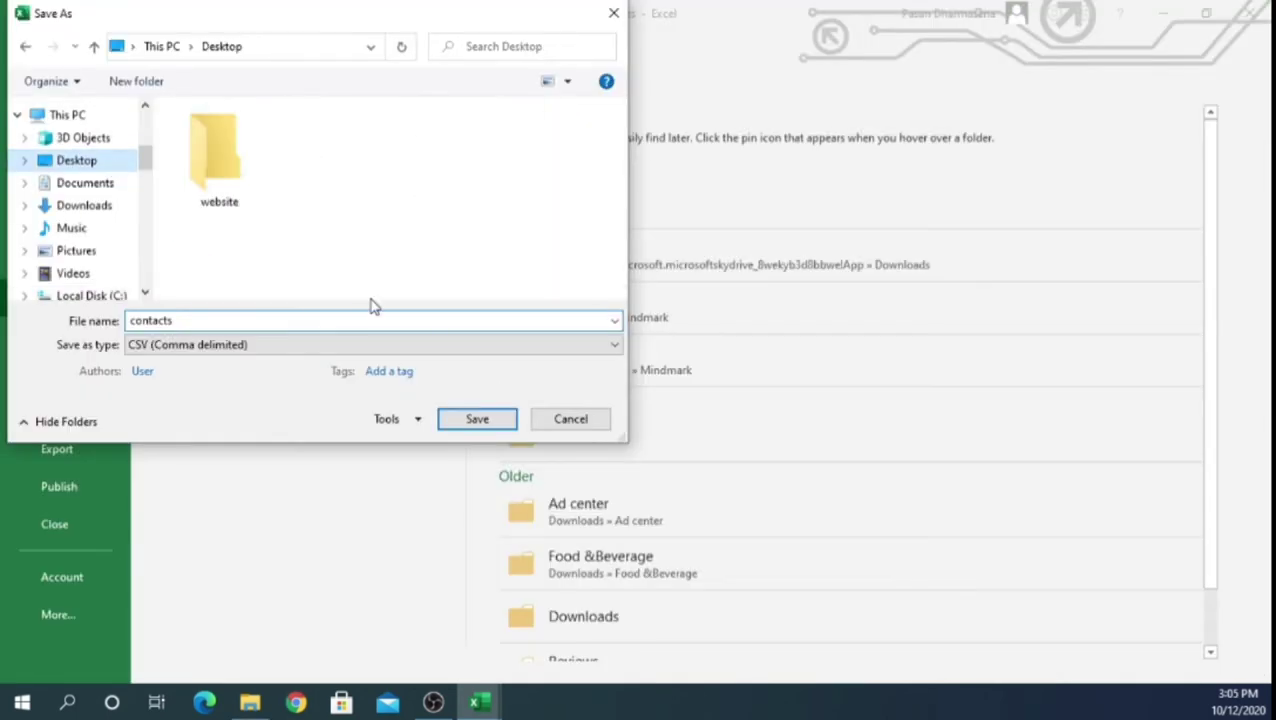
left_click(450, 419)
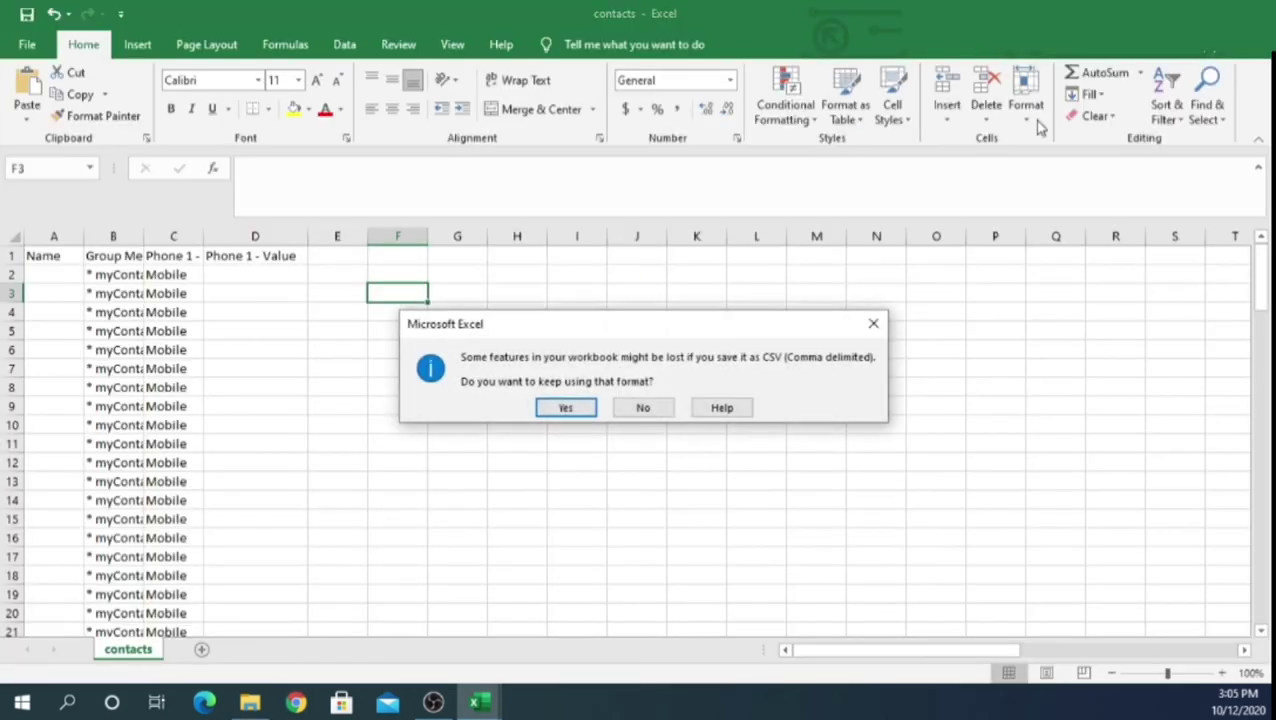
left_click(567, 407)
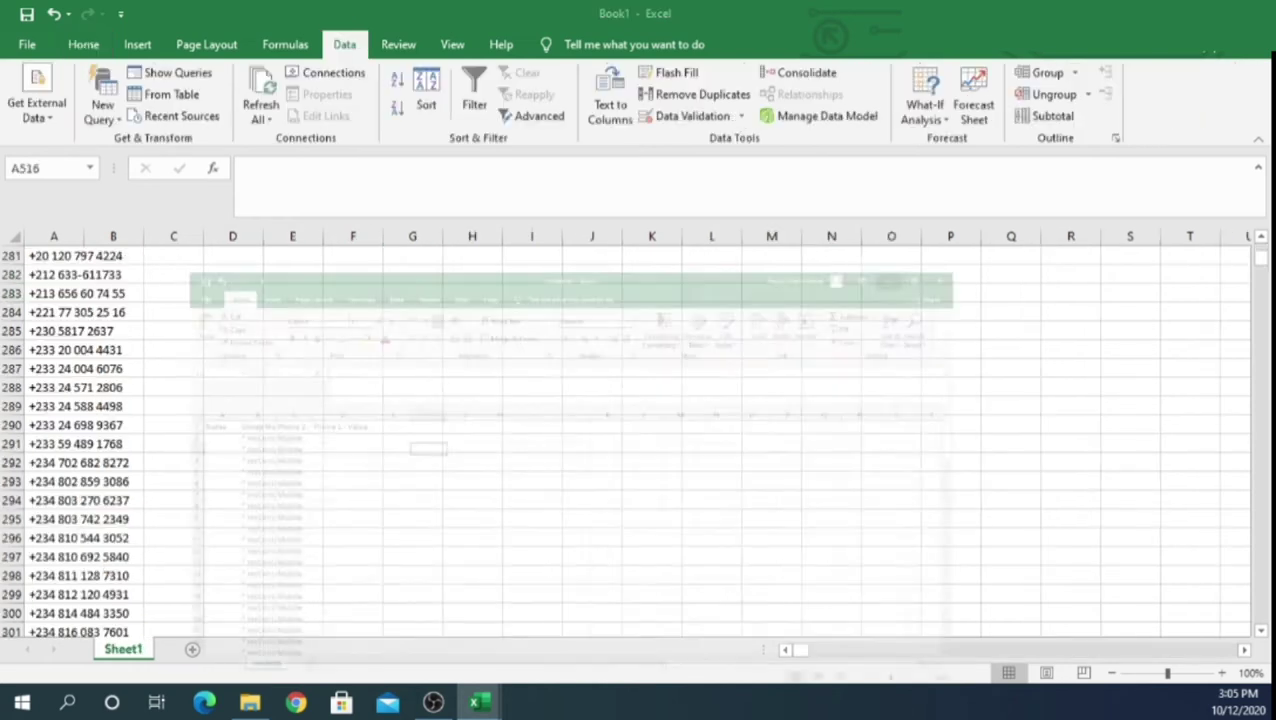
Step: In Book1, widen column A and copy the phone numbers A3:A514
scroll(104, 400, "down", 20)
scroll(104, 400, "up", 11)
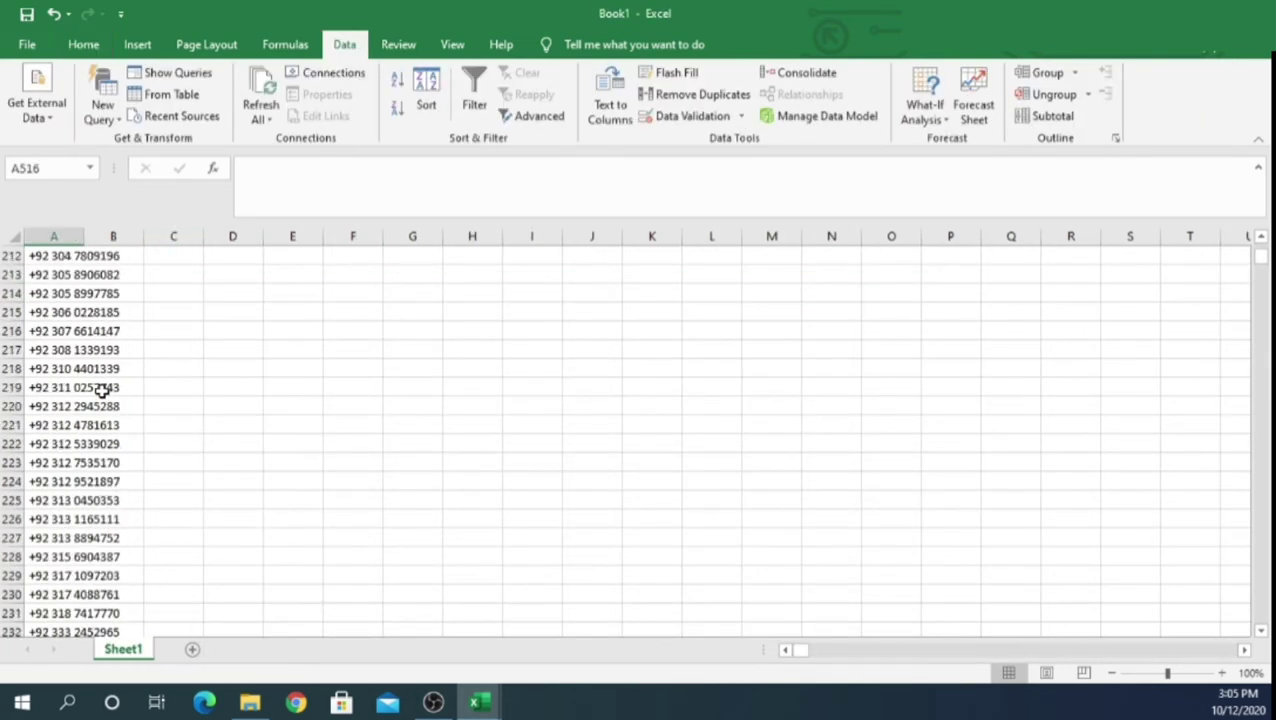
scroll(104, 400, "up", 9)
scroll(104, 395, "up", 9)
scroll(104, 390, "up", 13)
scroll(104, 390, "up", 11)
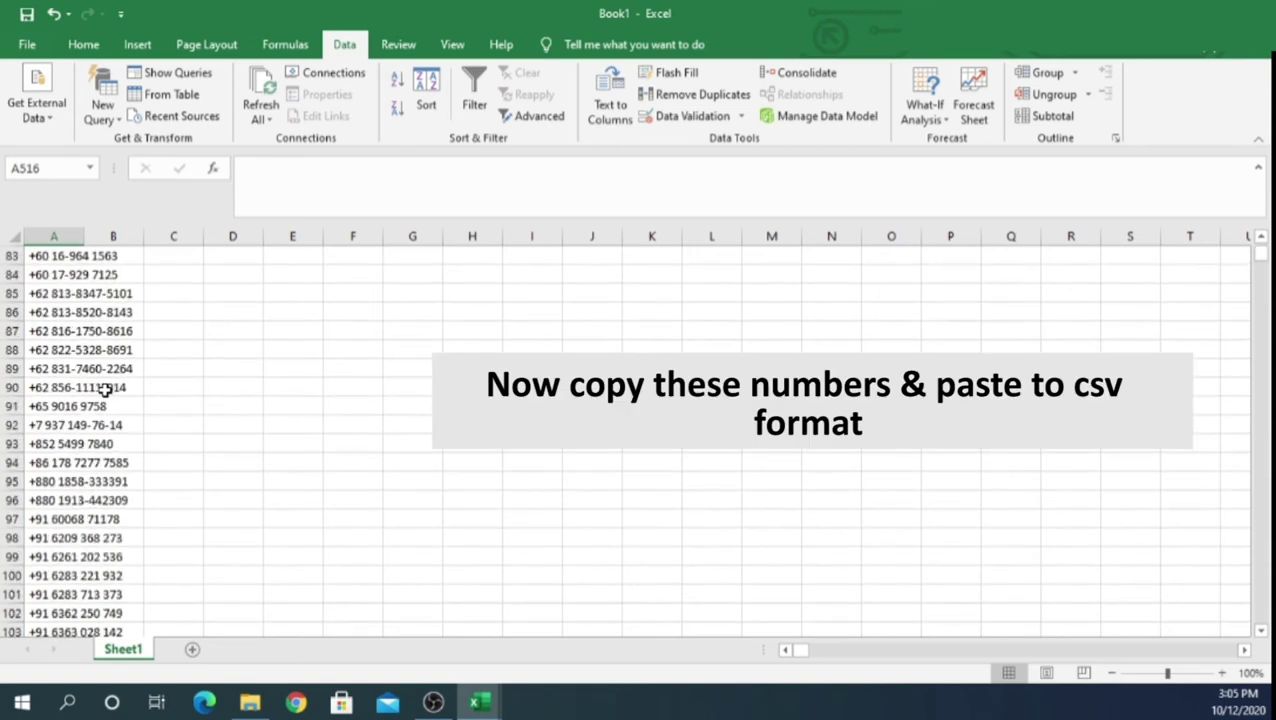
scroll(104, 390, "up", 11)
scroll(104, 390, "up", 9)
scroll(104, 390, "up", 7)
left_click(80, 256)
double_click(83, 238)
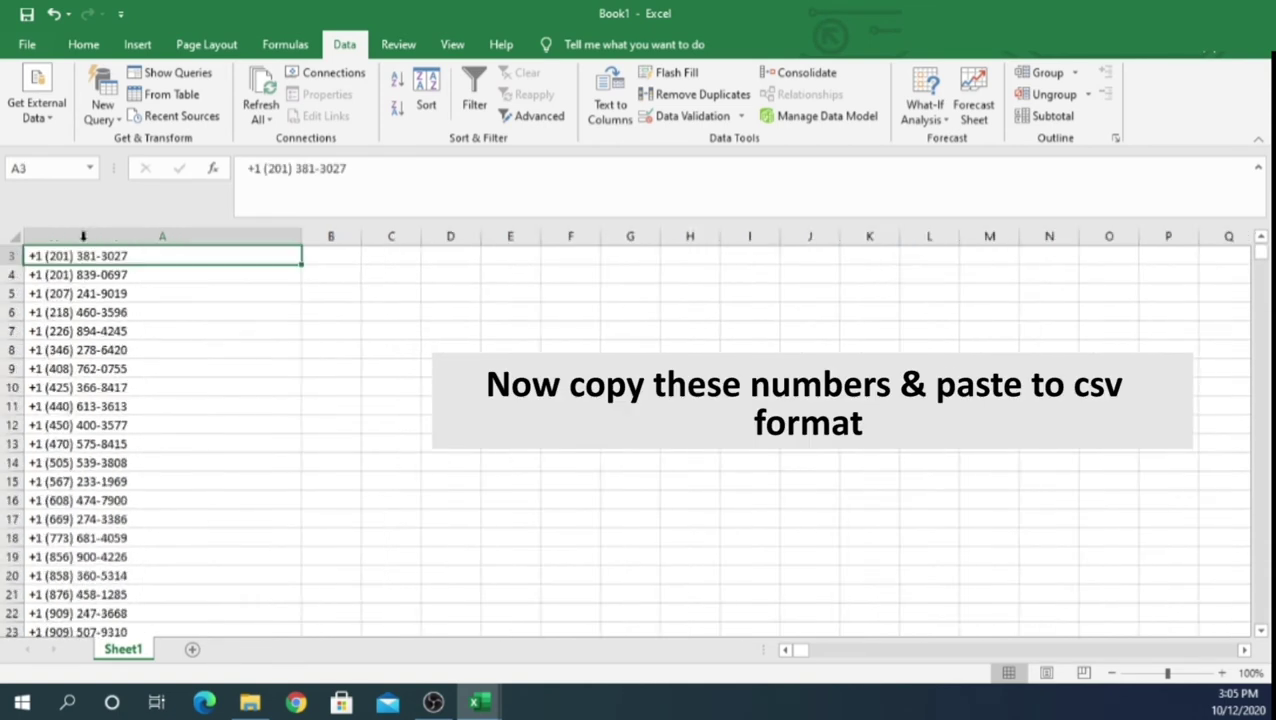
key("ctrl+shift+Down")
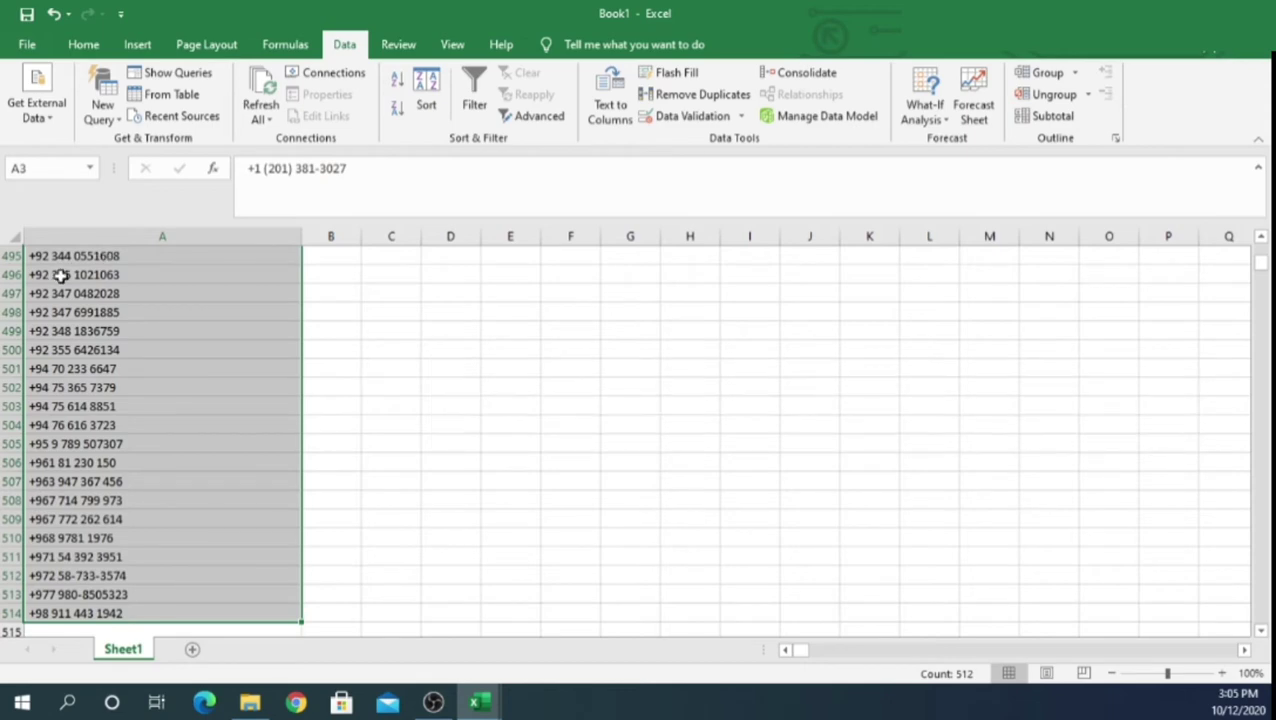
right_click(70, 283)
left_click(94, 290)
key("ctrl+BackSpace")
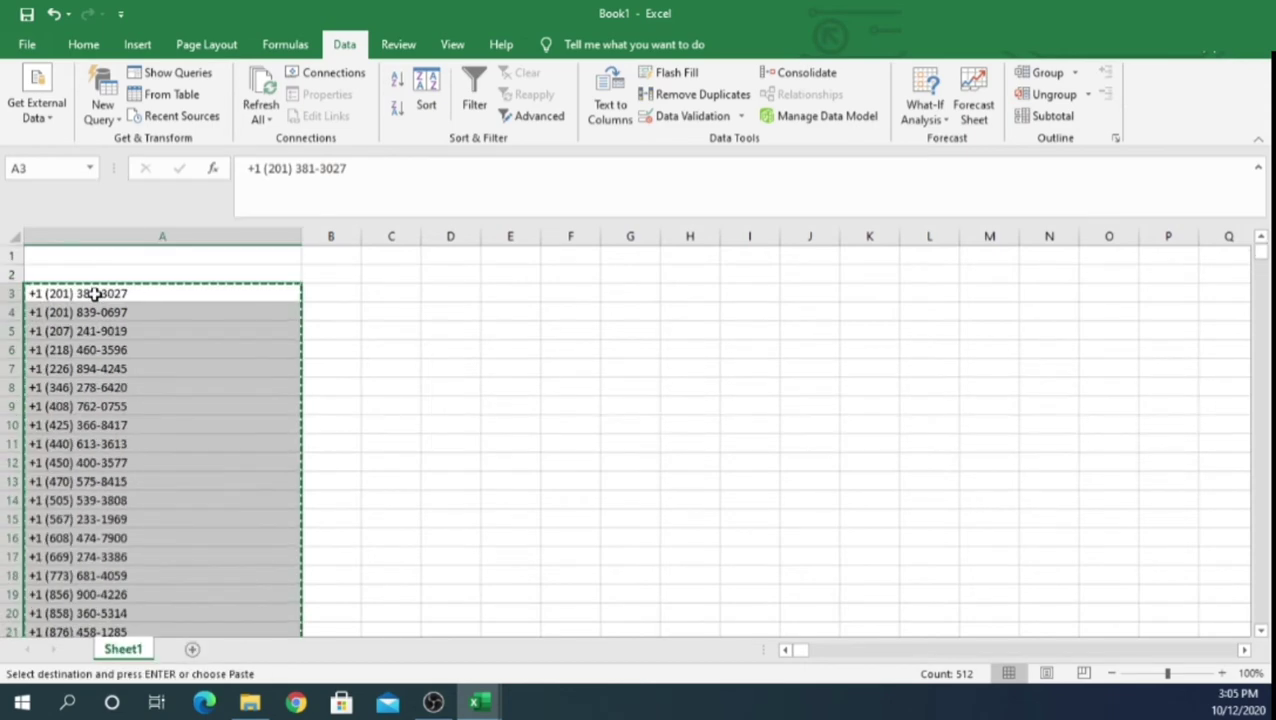
Step: Paste the numbers into the contacts sheet's Phone 1 - Value column starting at D2
left_click(478, 703)
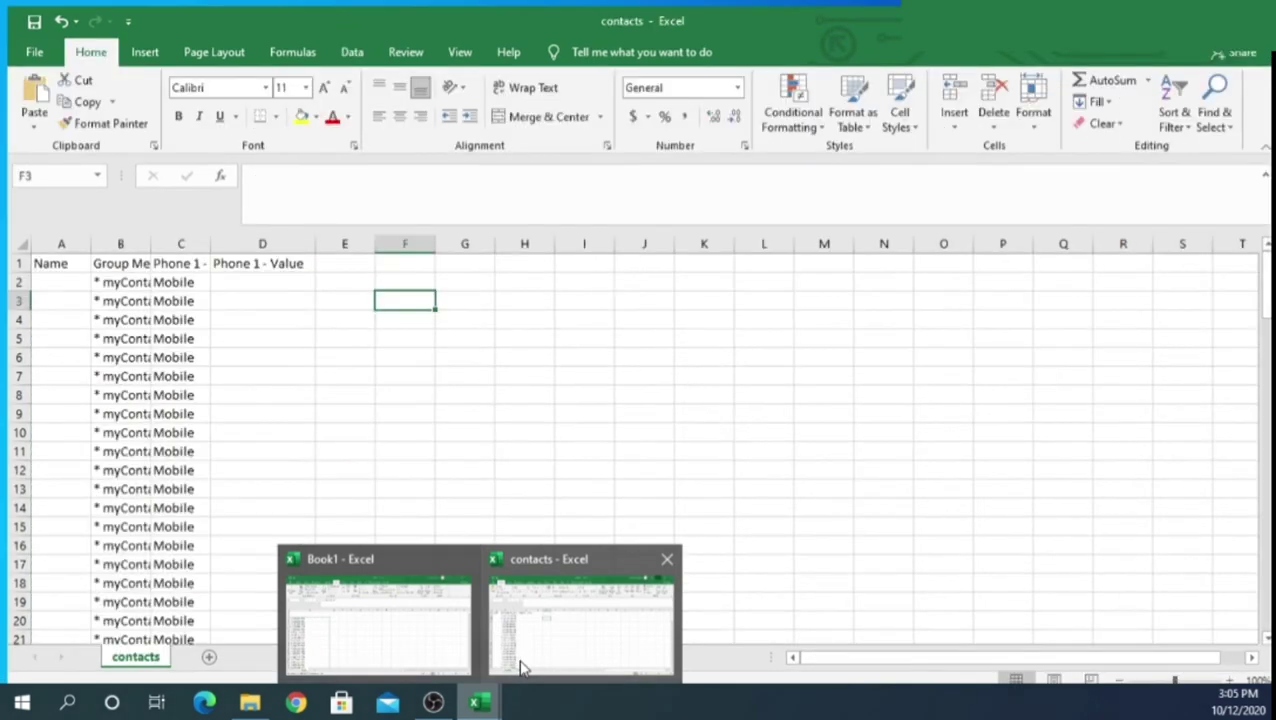
left_click(521, 666)
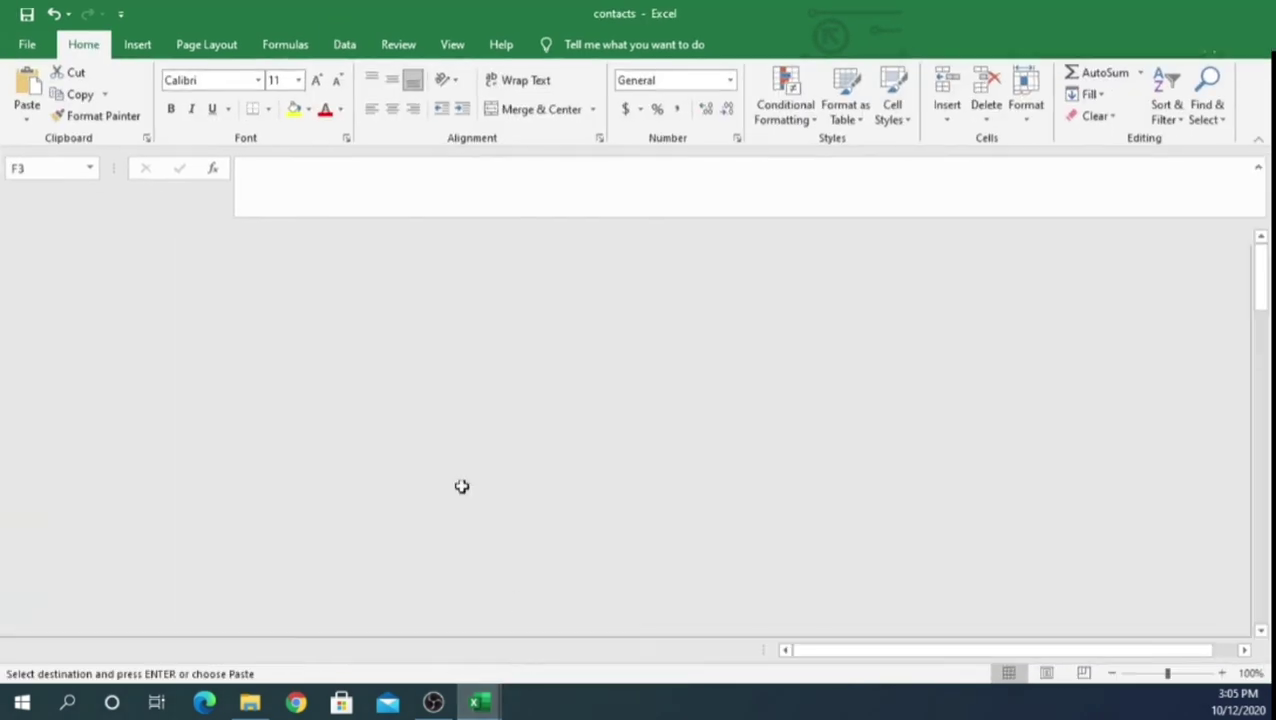
left_click(228, 261)
left_click(243, 276)
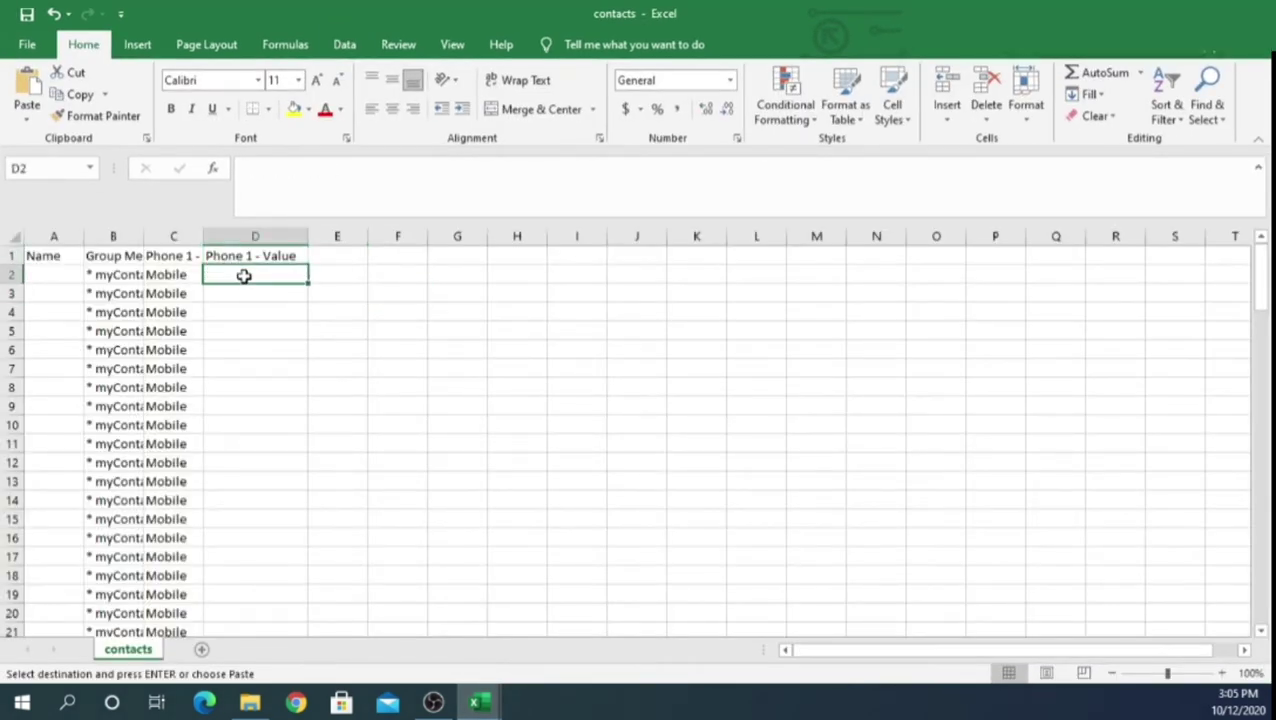
right_click(243, 276)
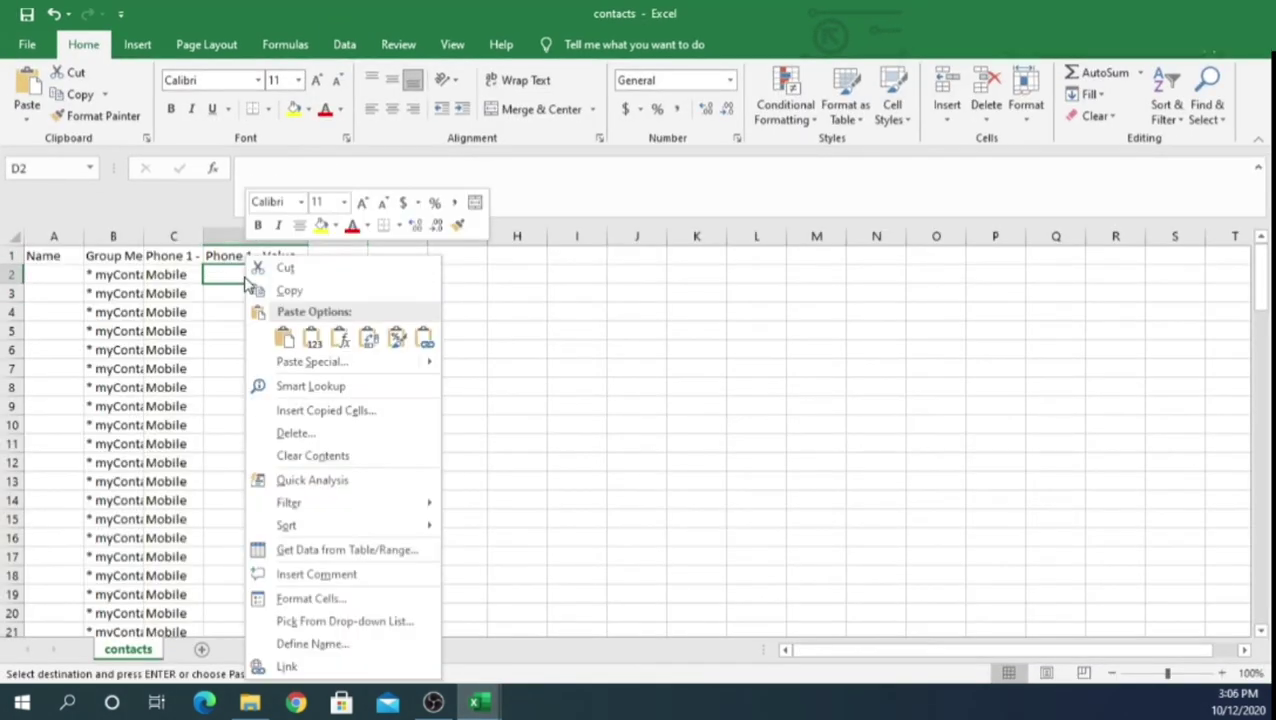
left_click(284, 342)
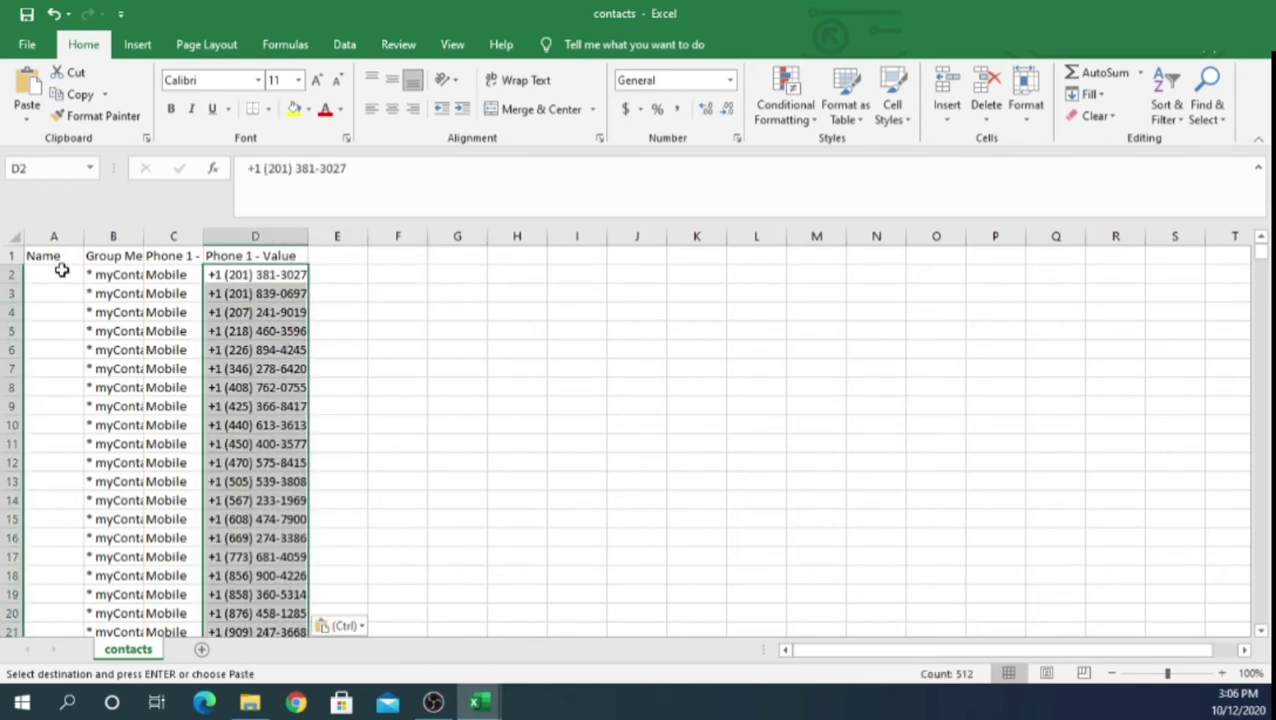
left_click(61, 270)
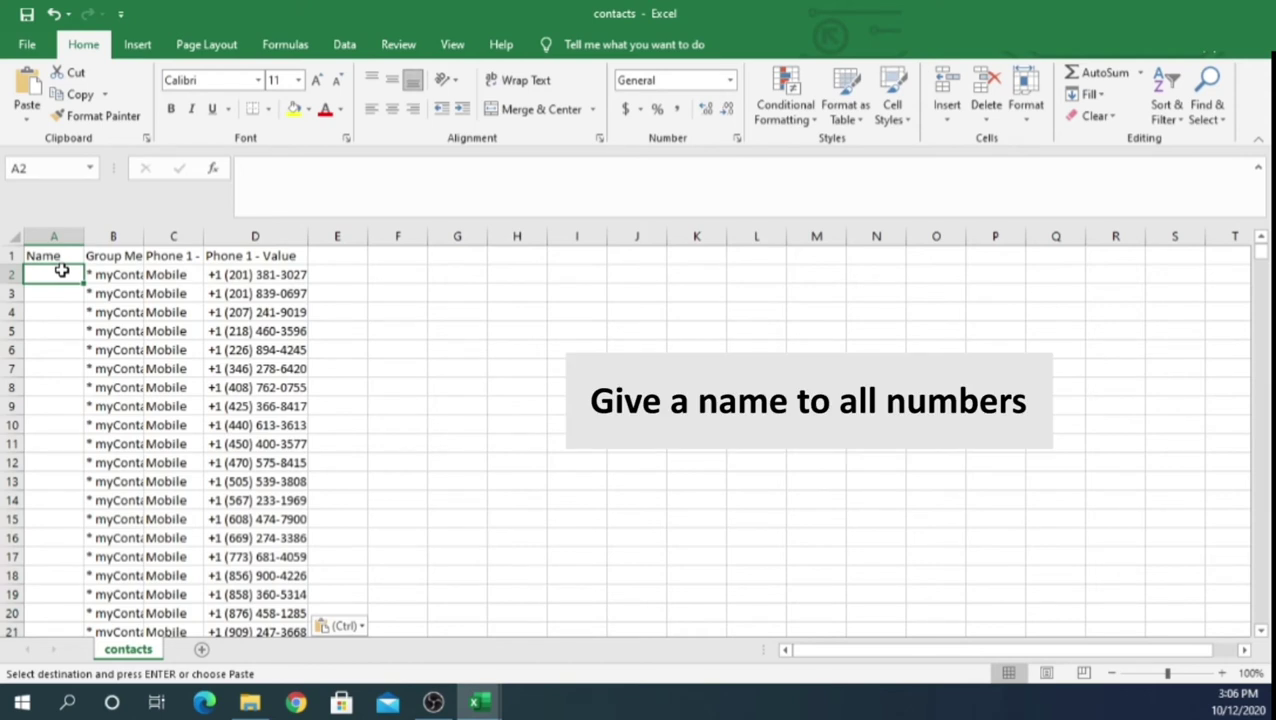
Step: Enter Group A1 and Group A2 as the first two names in A2:A3
type("G")
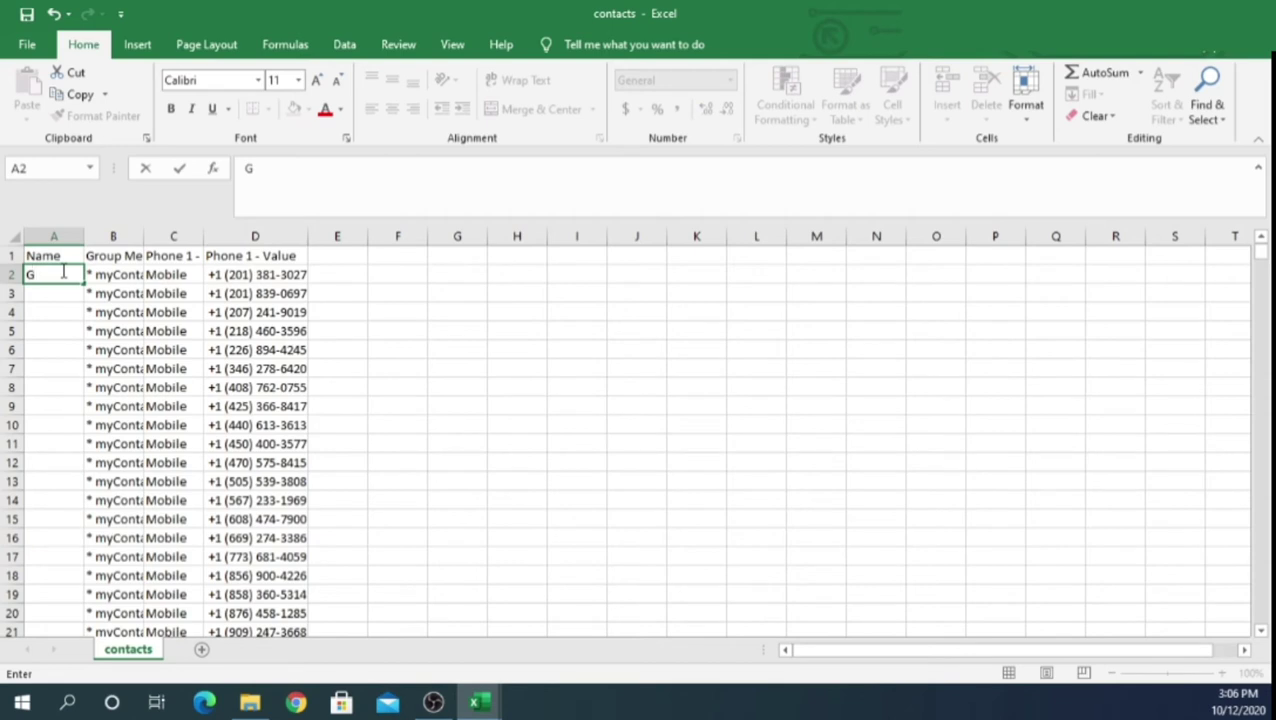
type("roup A")
key("ctrl+Return")
left_click_drag(84, 240, 119, 240)
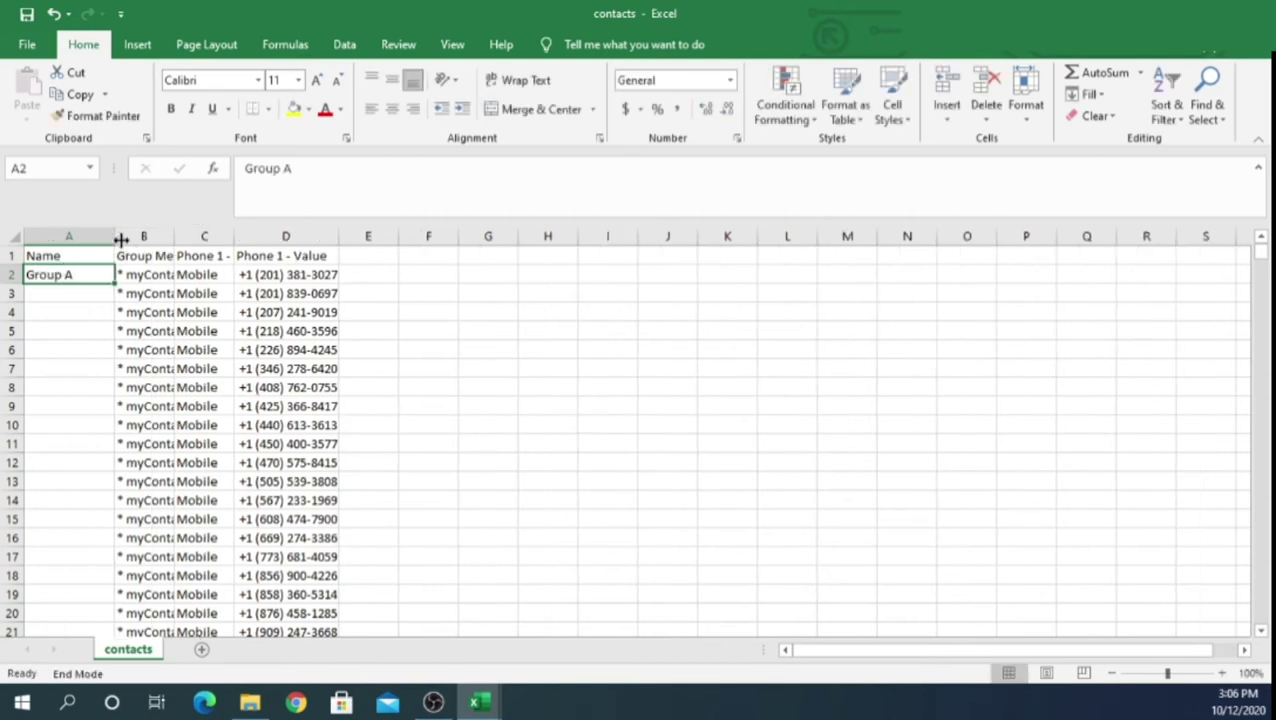
double_click(91, 272)
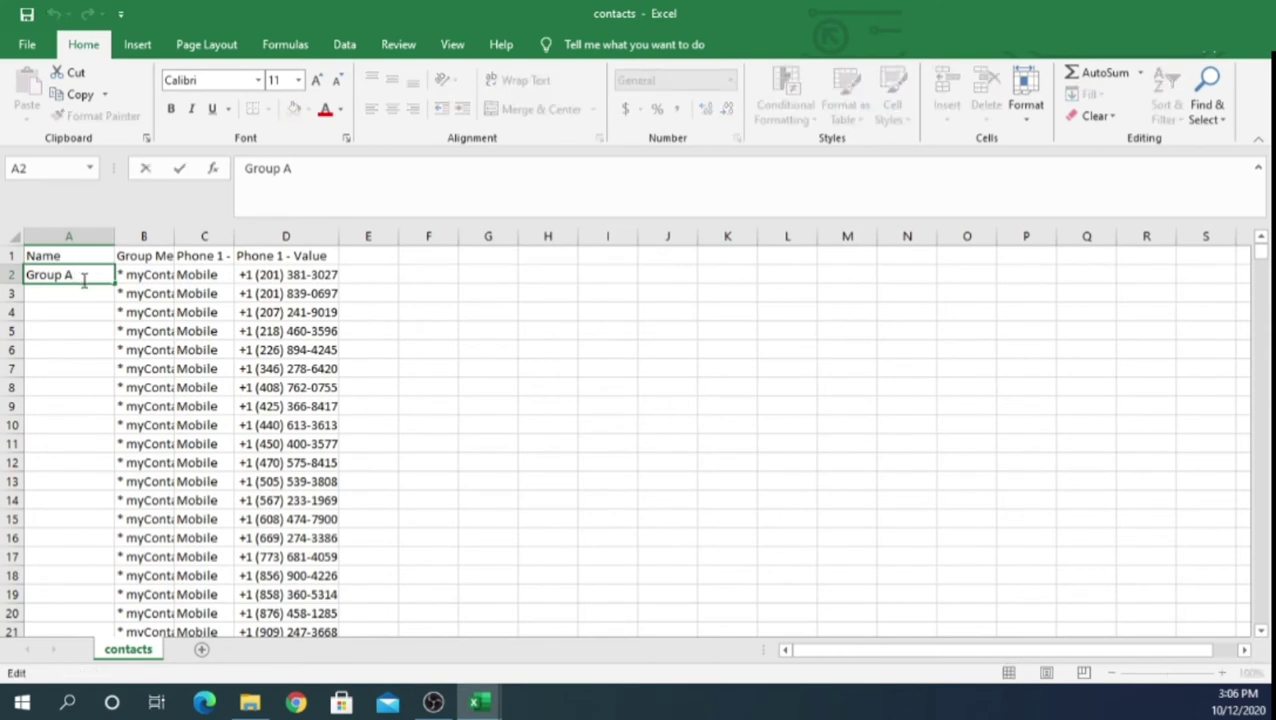
type("1")
left_click(78, 295)
type("Group A1")
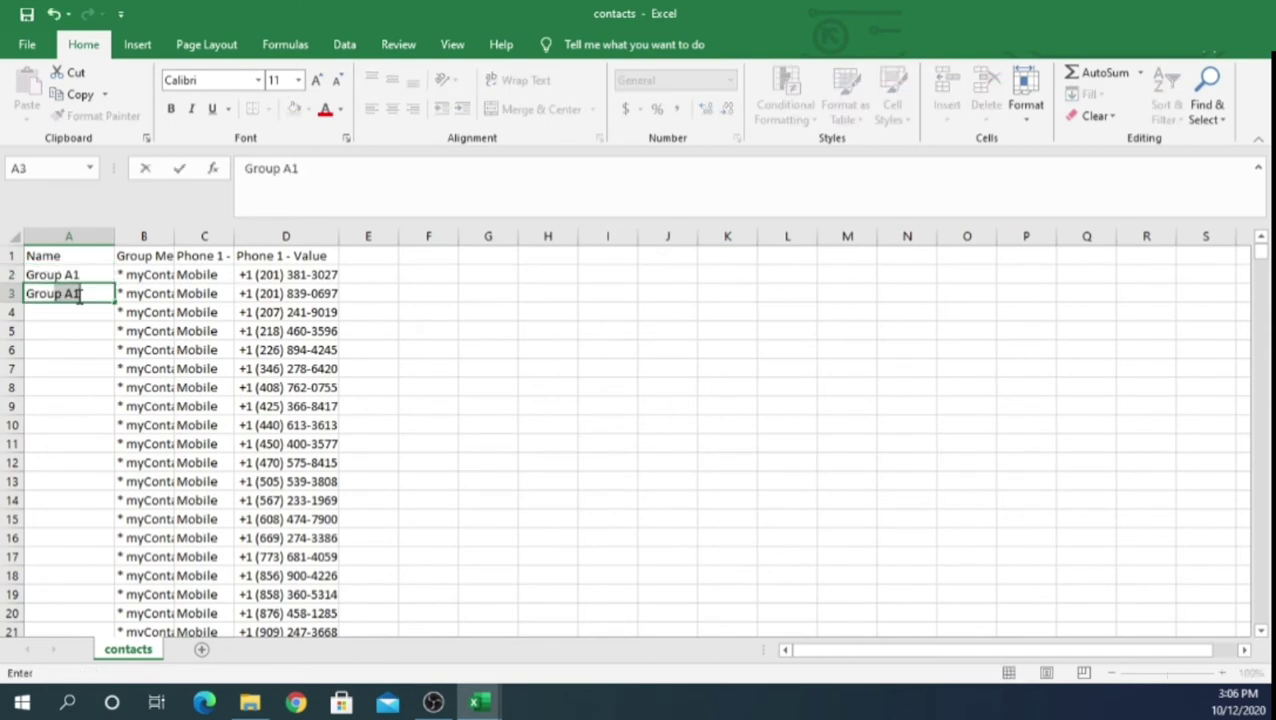
key("Tab")
left_click(79, 291)
double_click(86, 291)
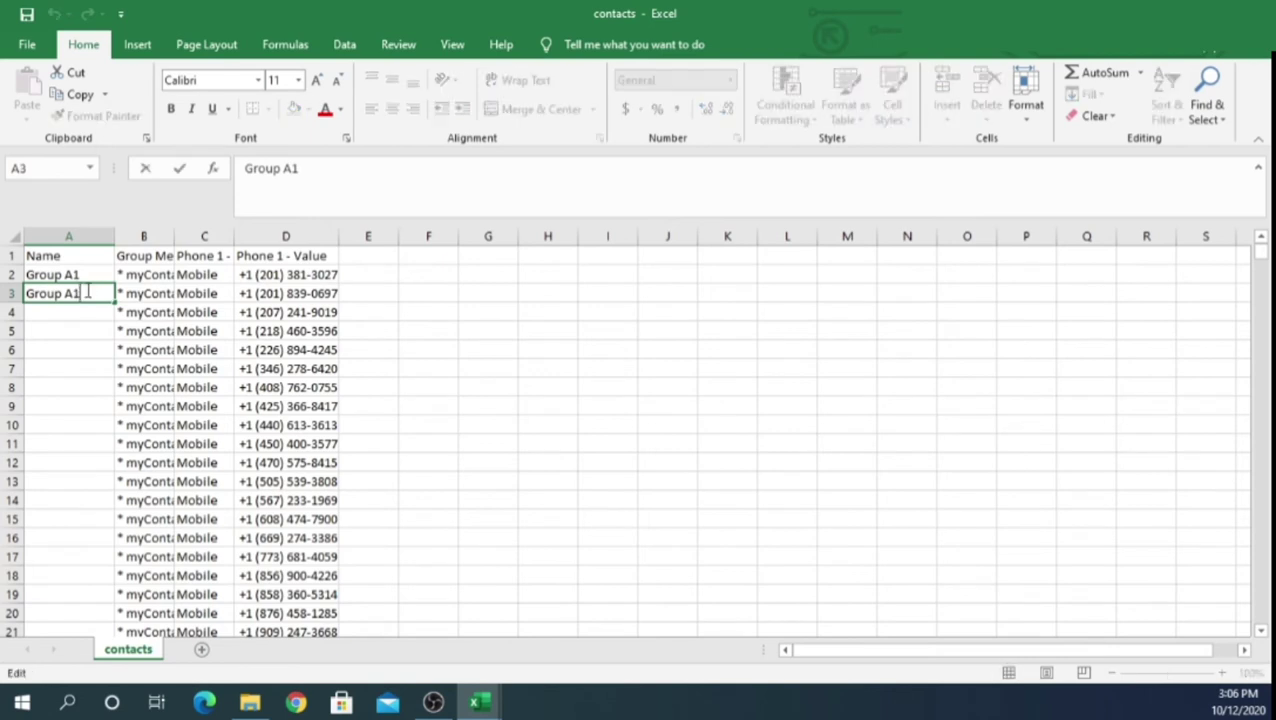
type("2")
left_click(85, 306)
left_click(86, 283)
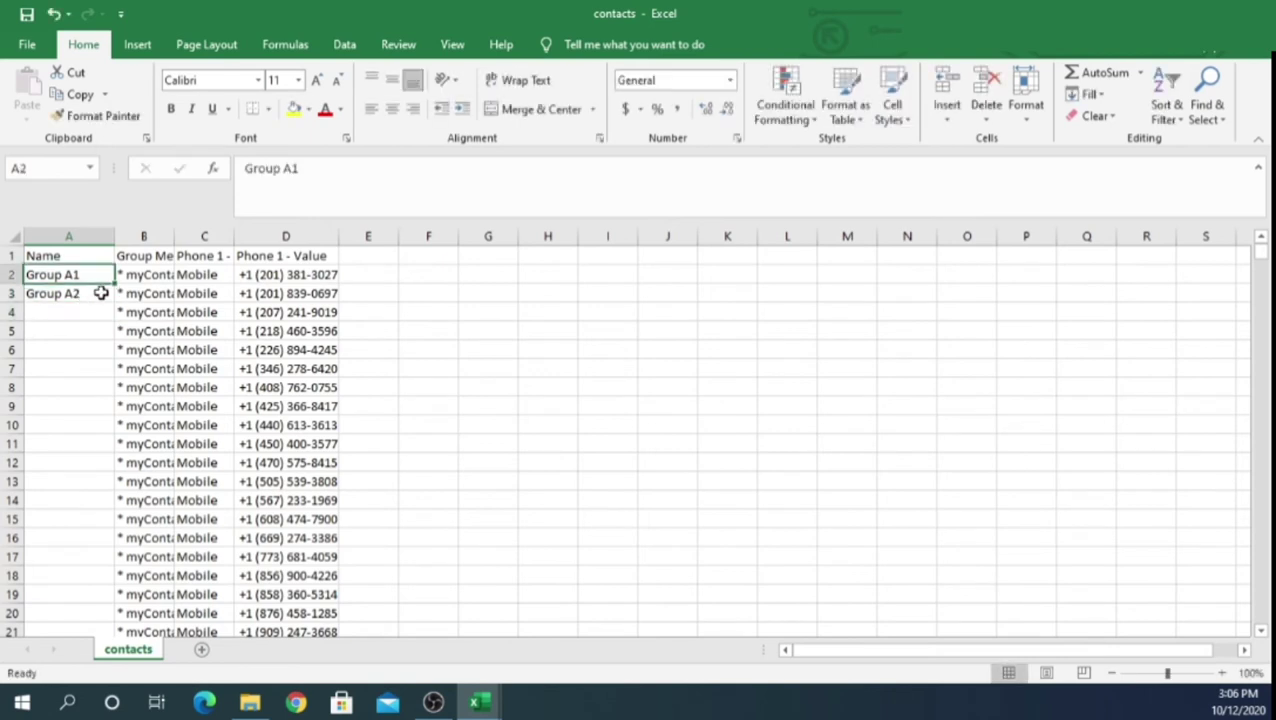
left_click(104, 295)
Step: Fill the numbered names down the Name column through Group A512
left_click_drag(114, 303, 113, 603)
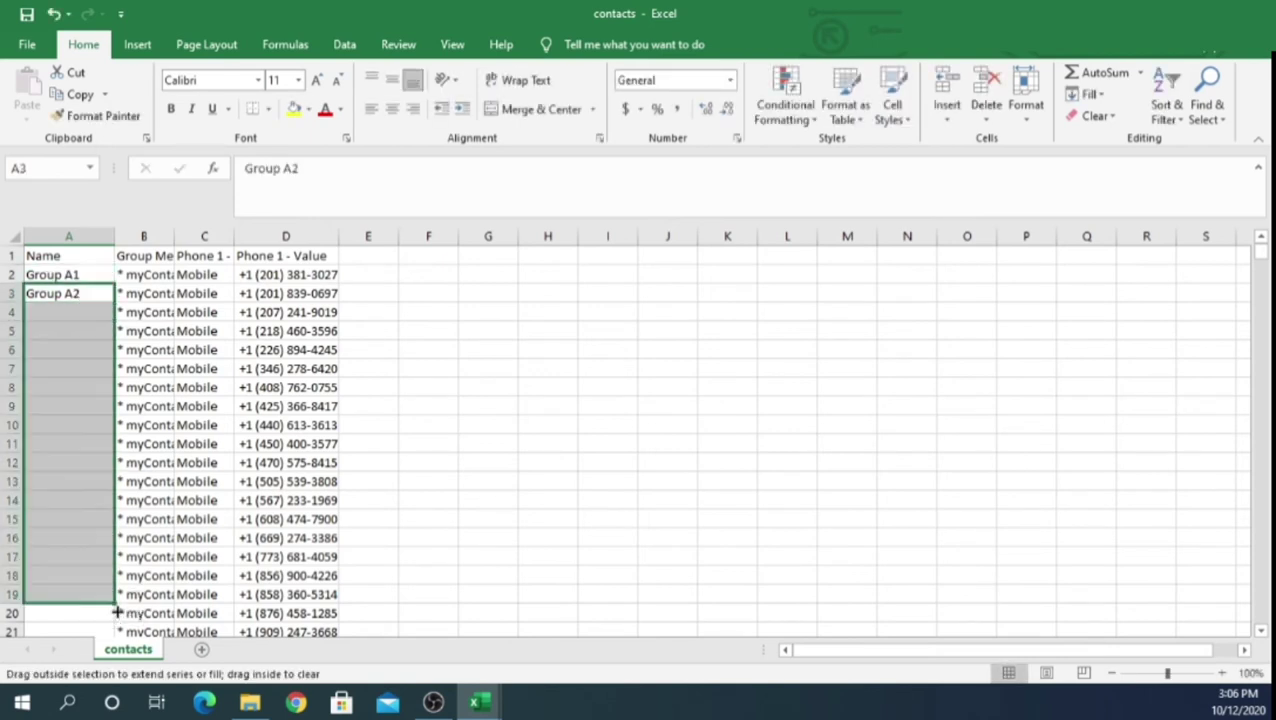
scroll(105, 450, "down", 2)
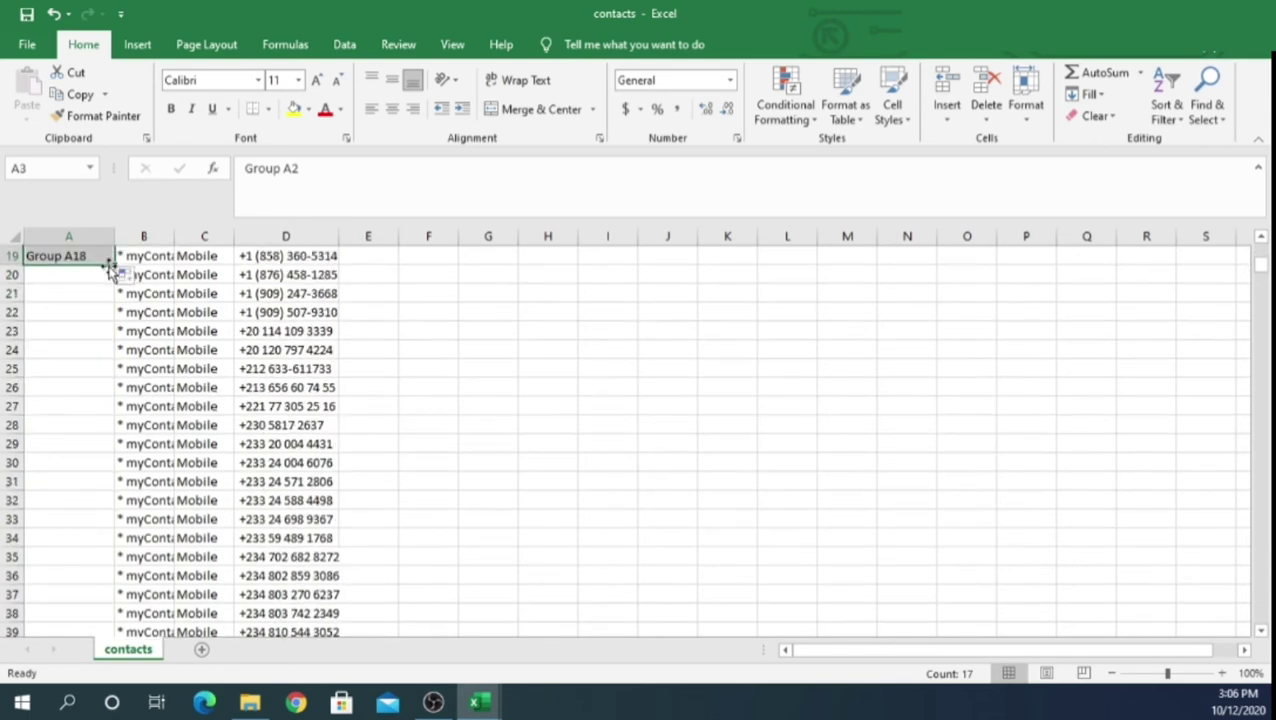
left_click_drag(114, 259, 132, 627)
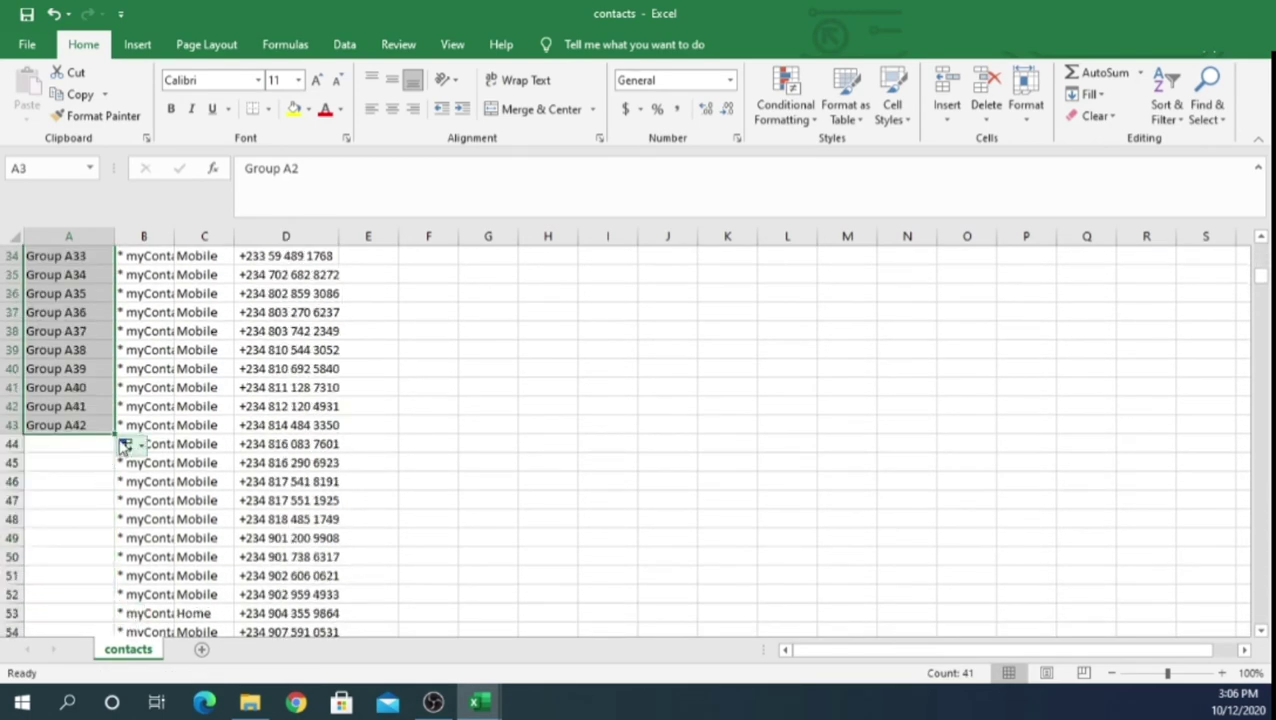
mouse_move(115, 434)
left_mouse_down()
mouse_move(93, 495)
mouse_move(120, 595)
mouse_move(112, 659)
left_mouse_up()
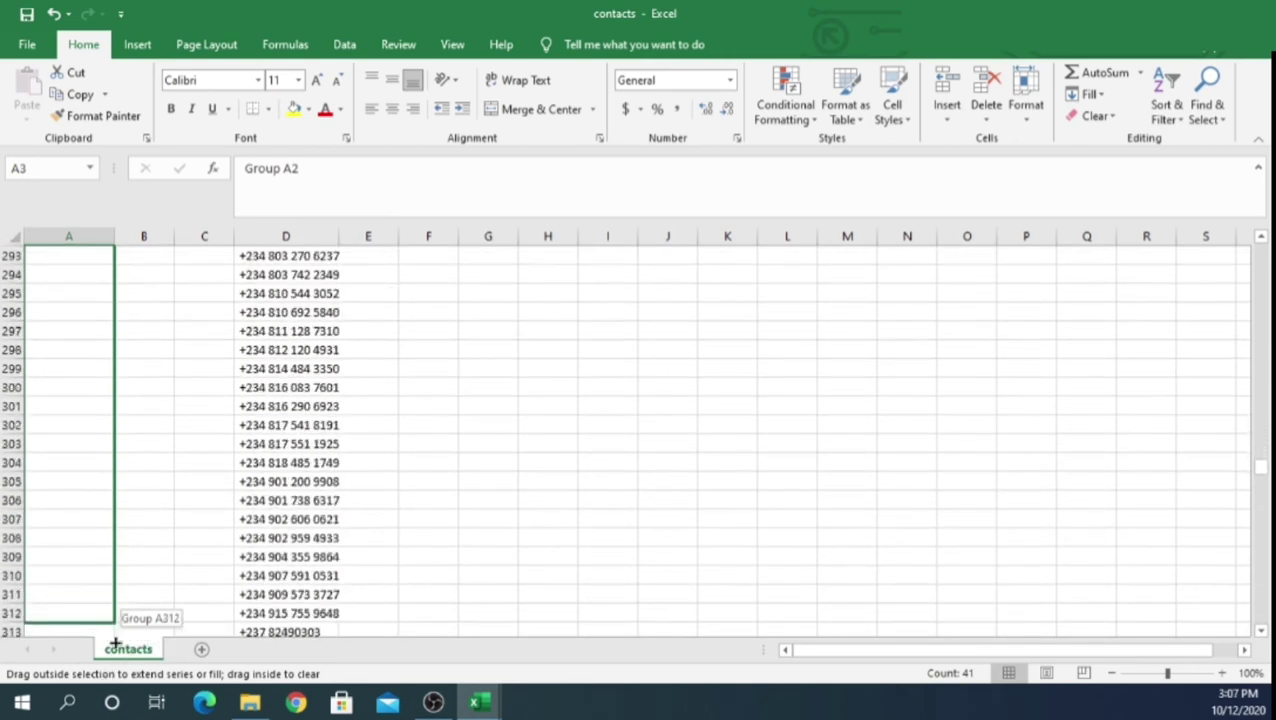
left_click_drag(112, 659, 112, 659)
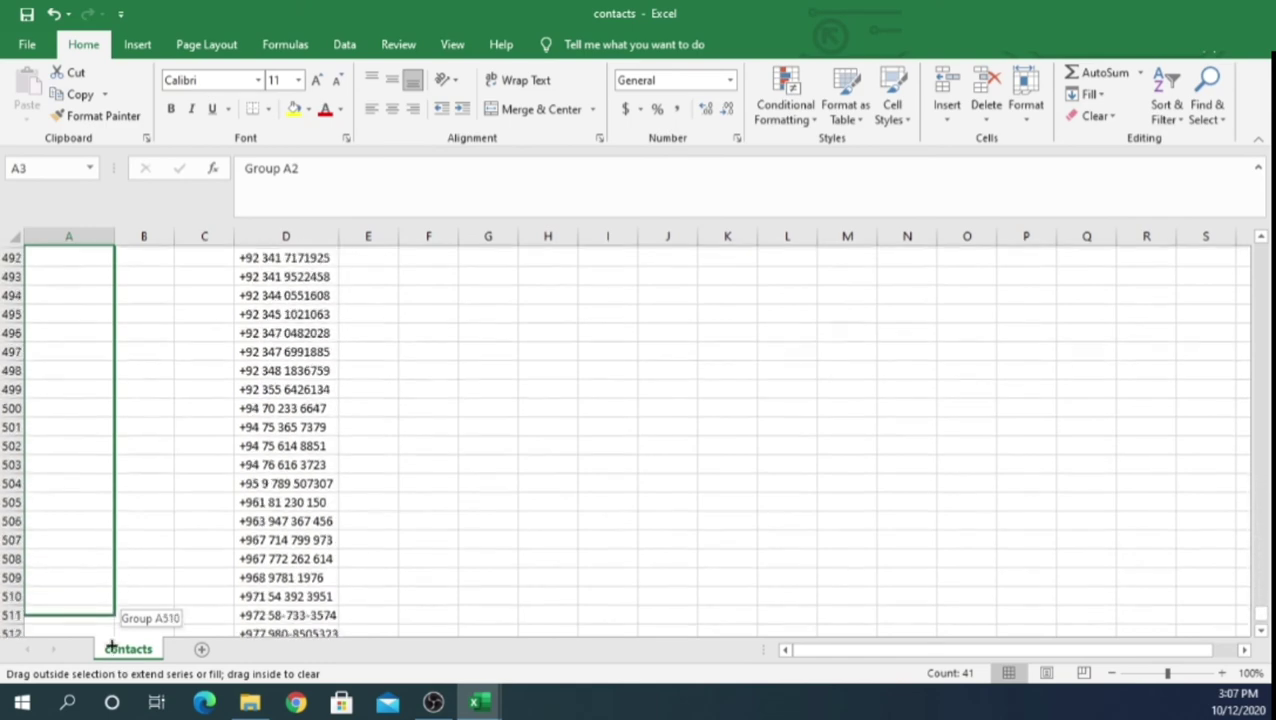
left_click_drag(112, 659, 97, 566)
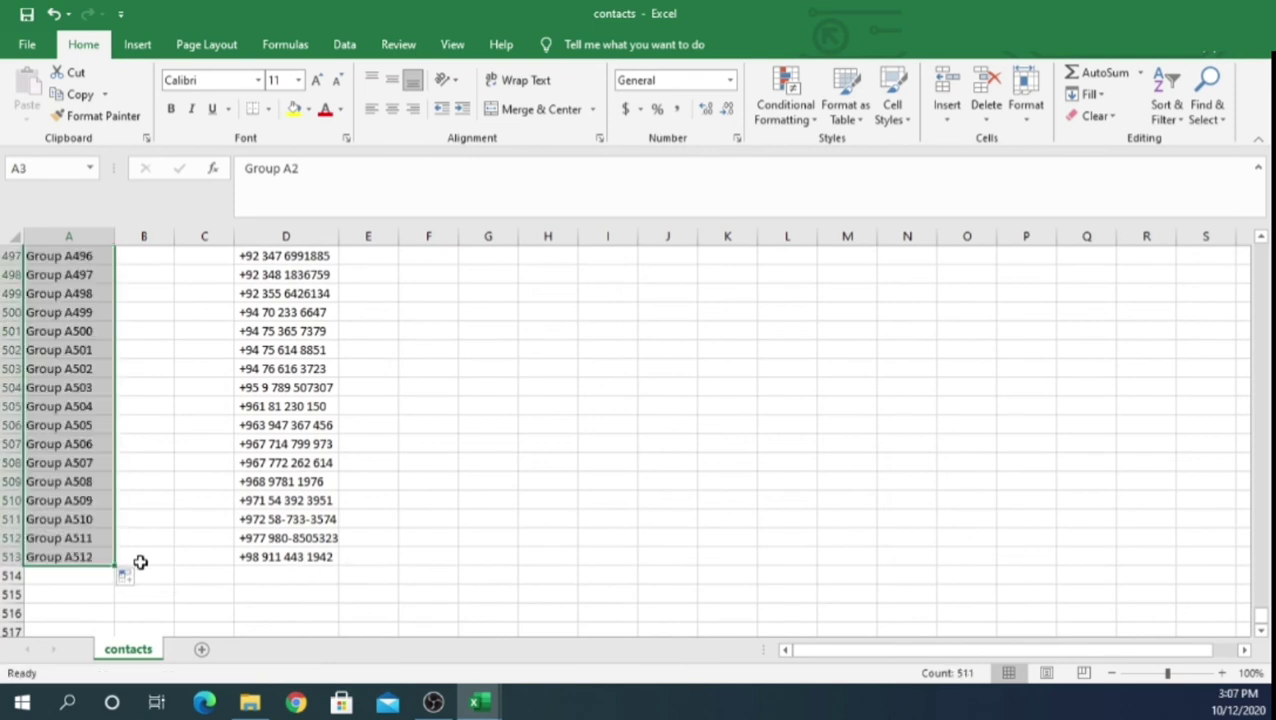
Step: Autofit columns B and C and widen column B to show their contents
scroll(216, 548, "up", 20)
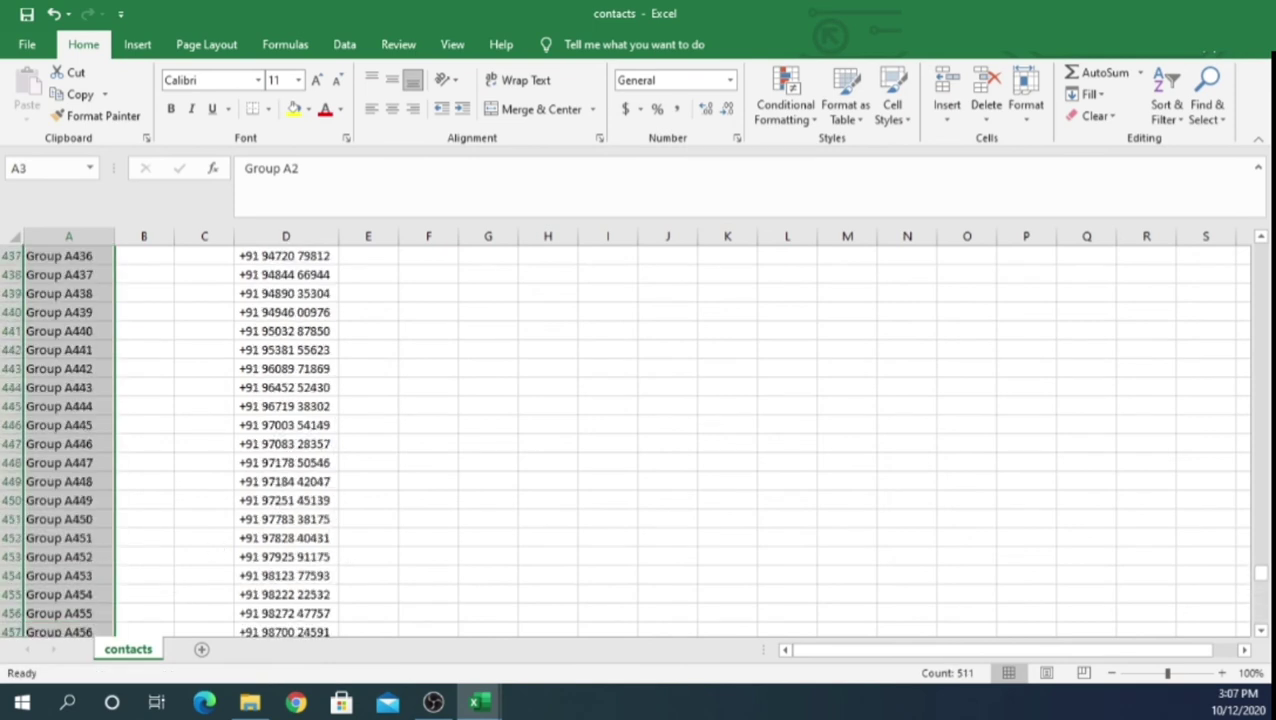
left_click_drag(1260, 572, 1258, 252)
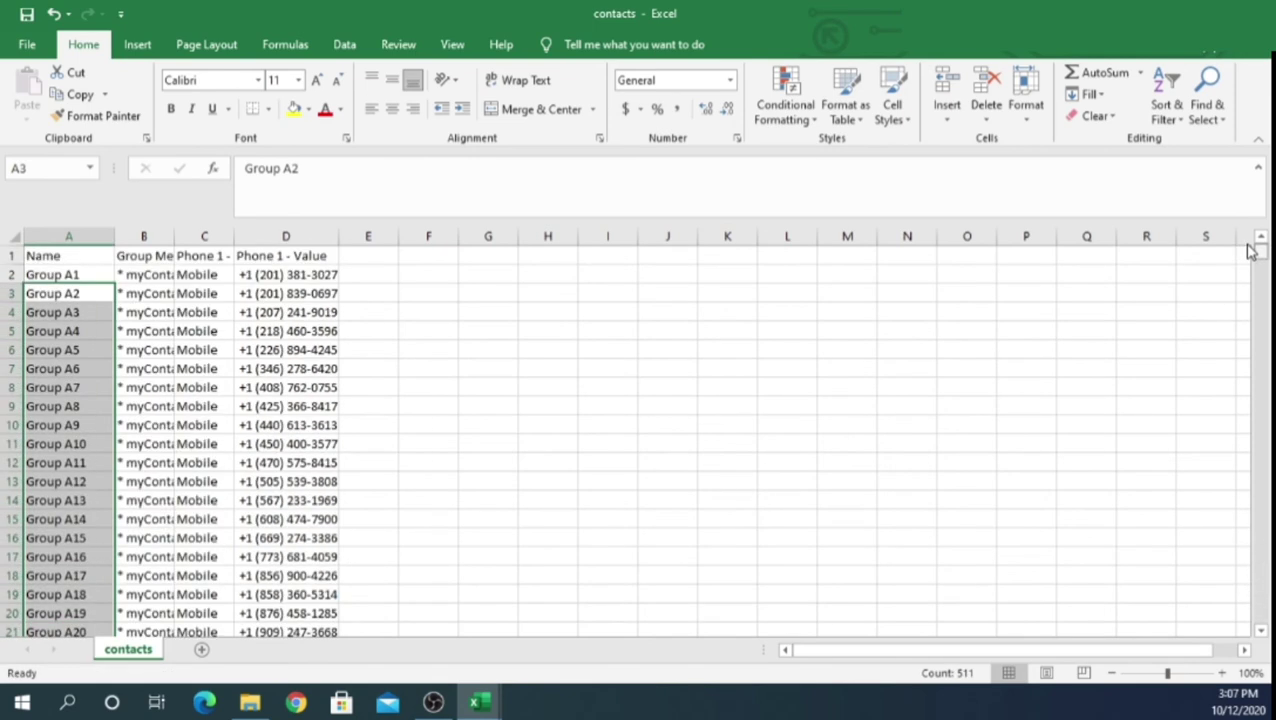
double_click(175, 236)
double_click(516, 236)
left_click_drag(462, 236, 256, 246)
scroll(240, 305, "down", 13)
scroll(220, 300, "down", 19)
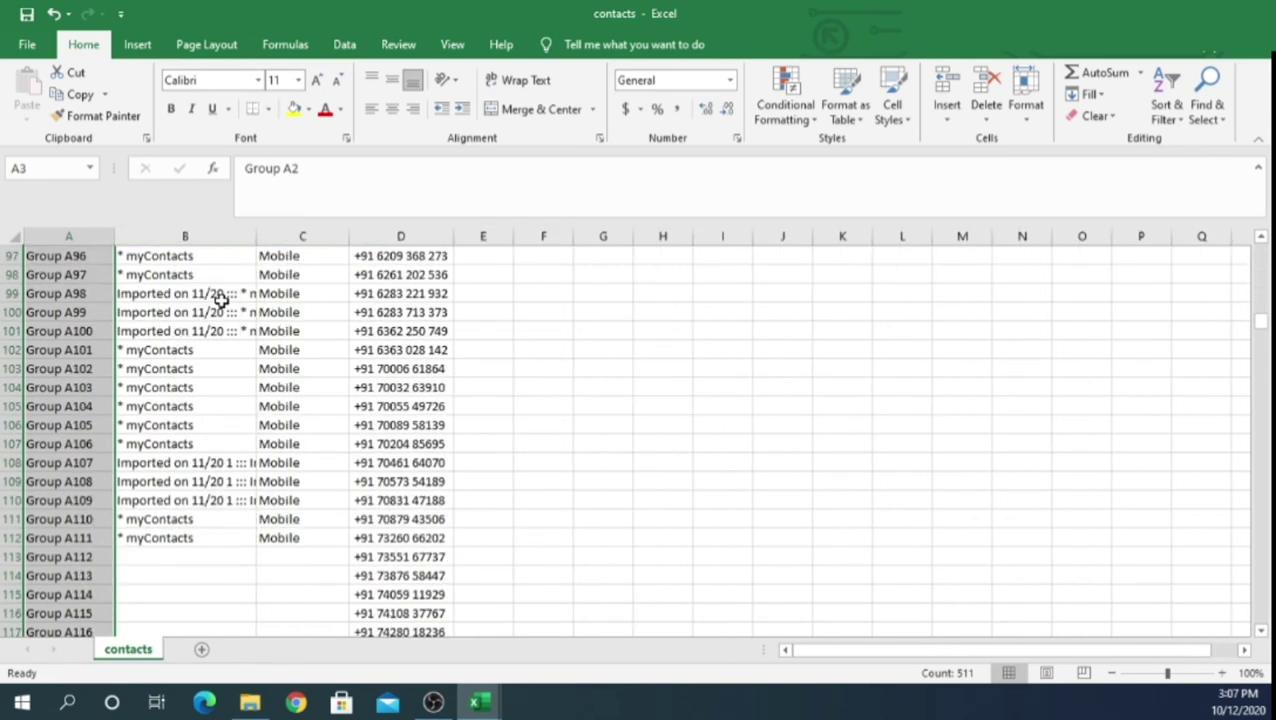
scroll(220, 300, "down", 4)
Step: Save the sheet as the CSV 'contacts group A', confirm the format, and close it
key("F12")
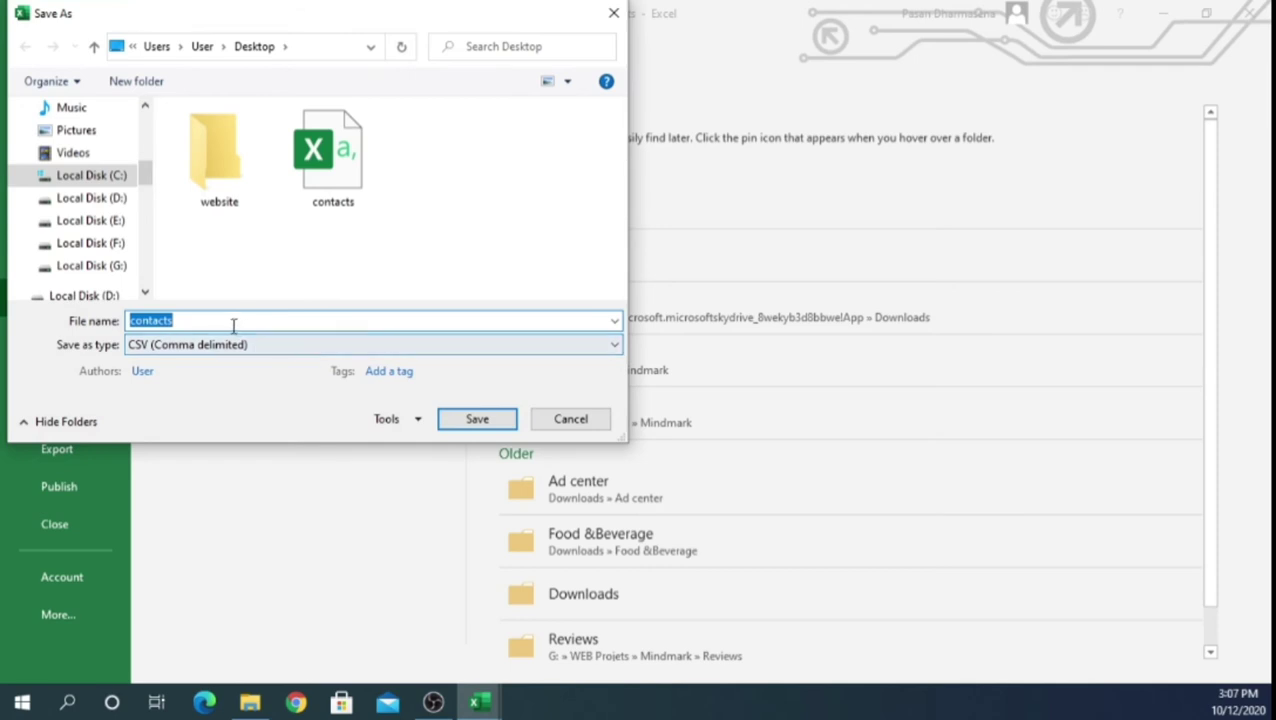
left_click(233, 325)
type("group A")
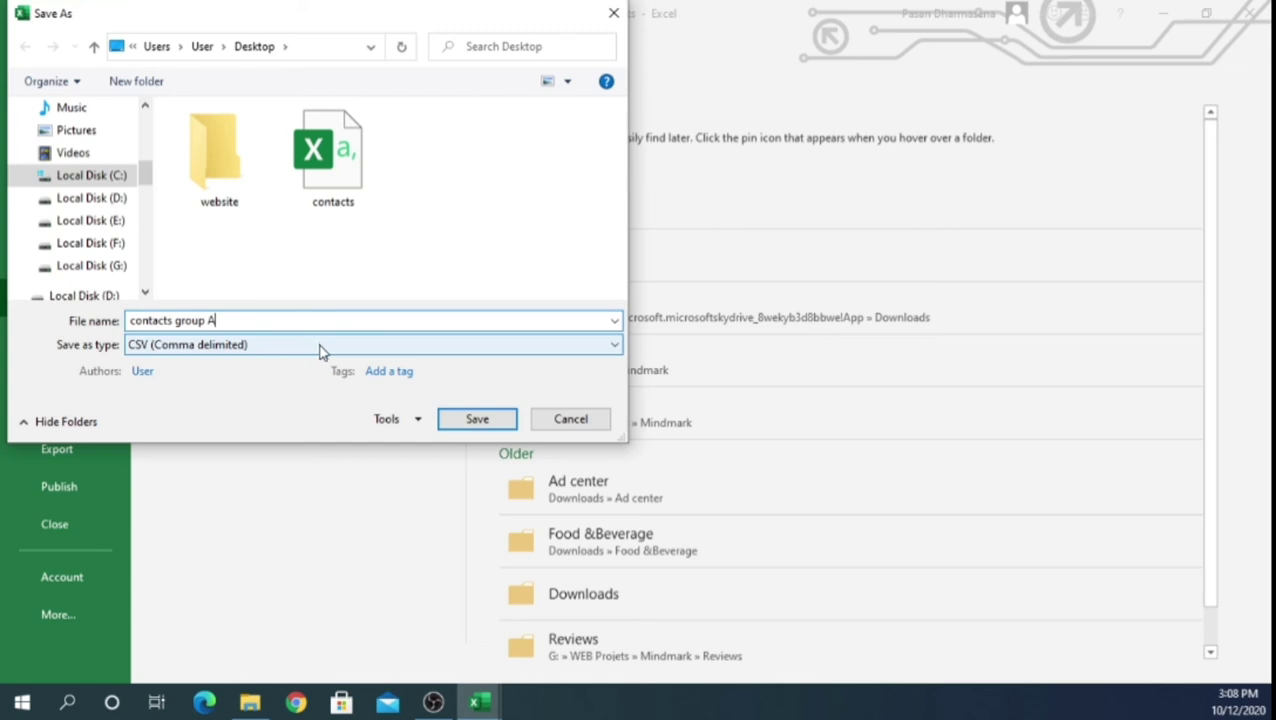
left_click(449, 422)
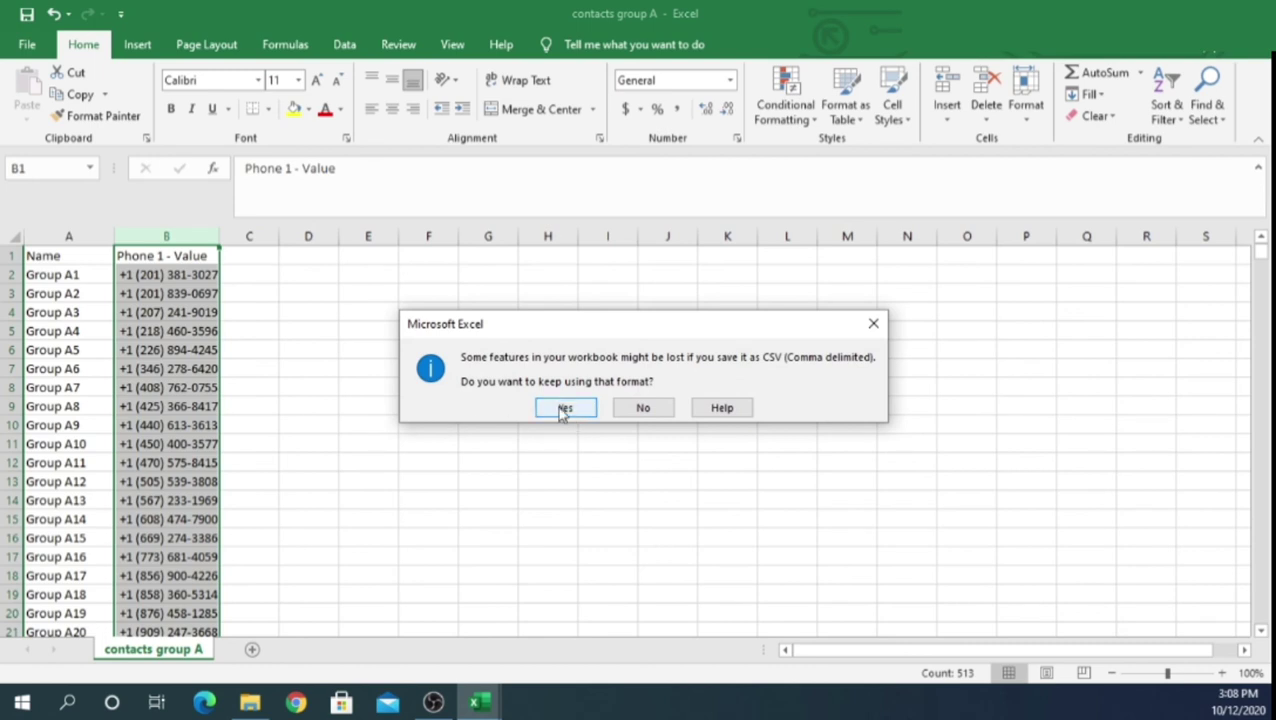
left_click(563, 410)
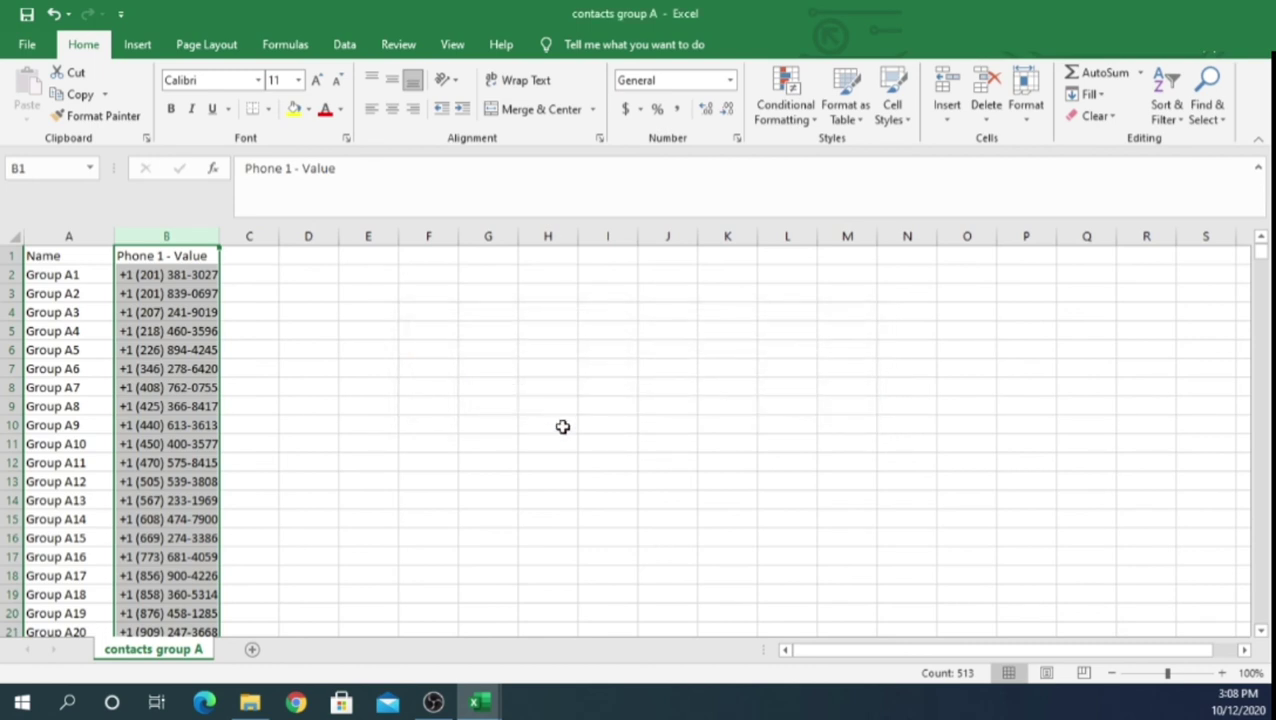
key("ctrl+w")
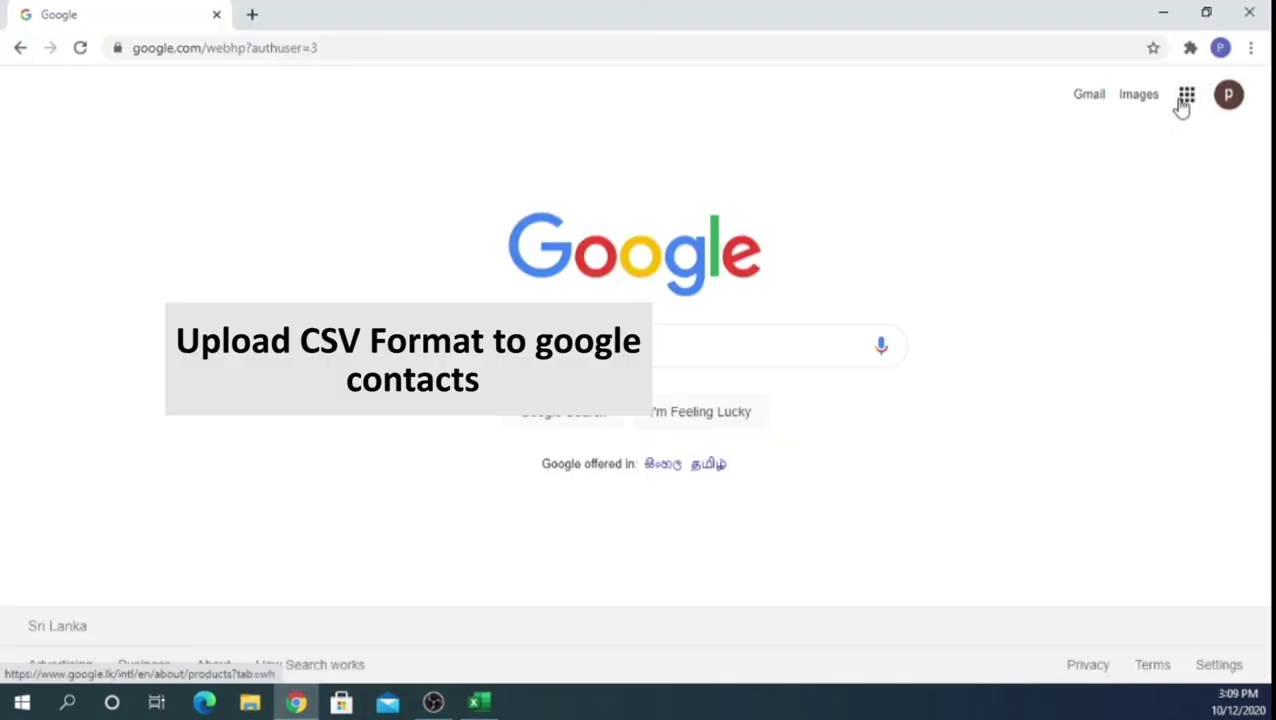
Step: Import contacts group A.csv into Google Contacts and check the 512 new Group A entries
left_click(1186, 94)
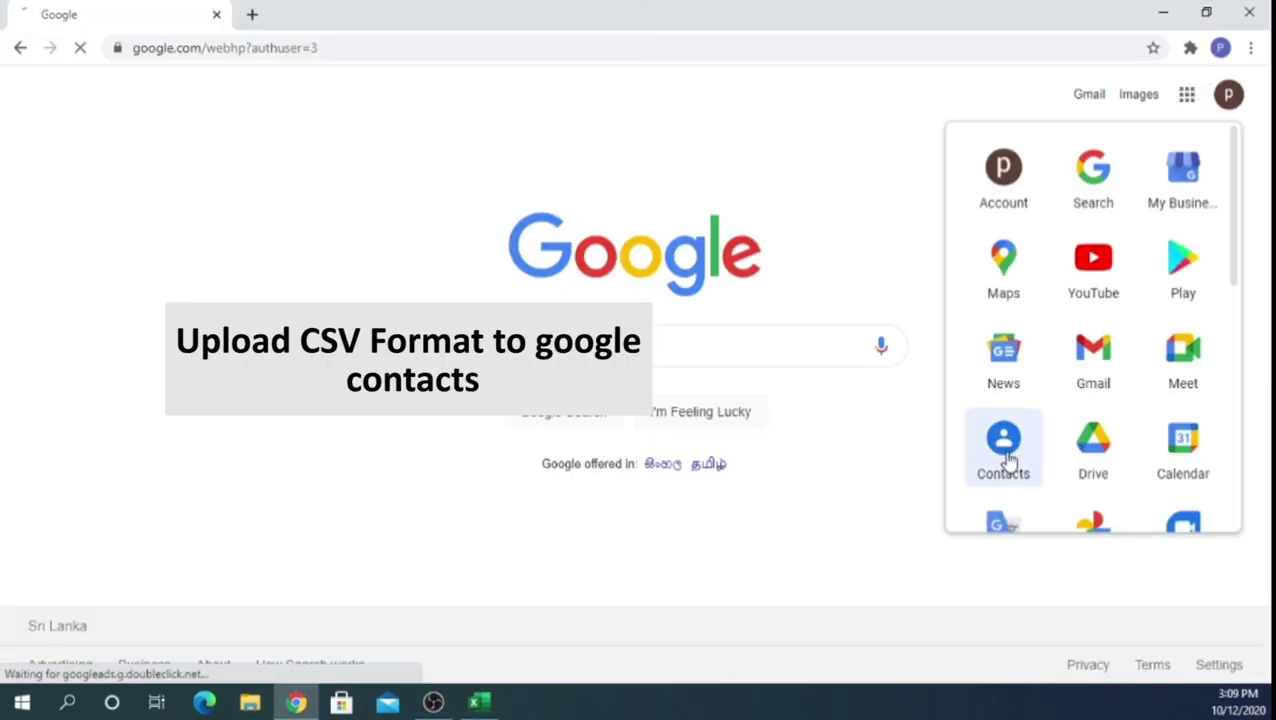
left_click(1004, 445)
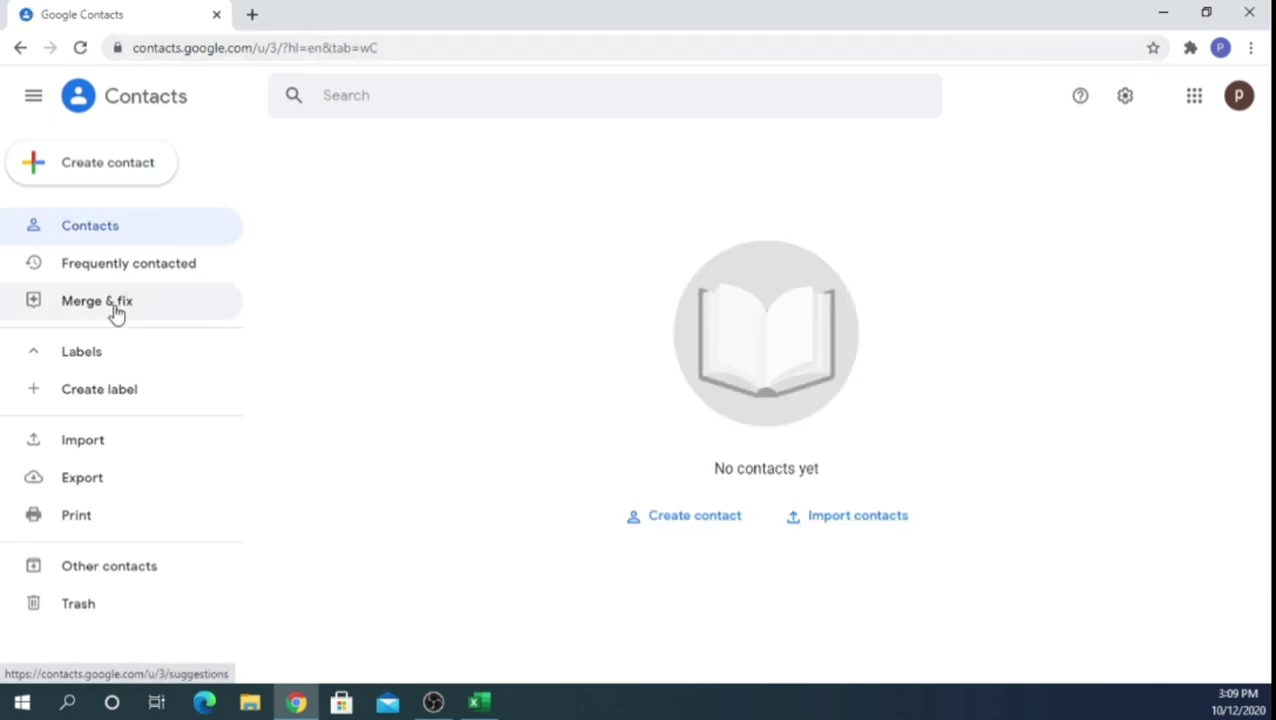
left_click(126, 444)
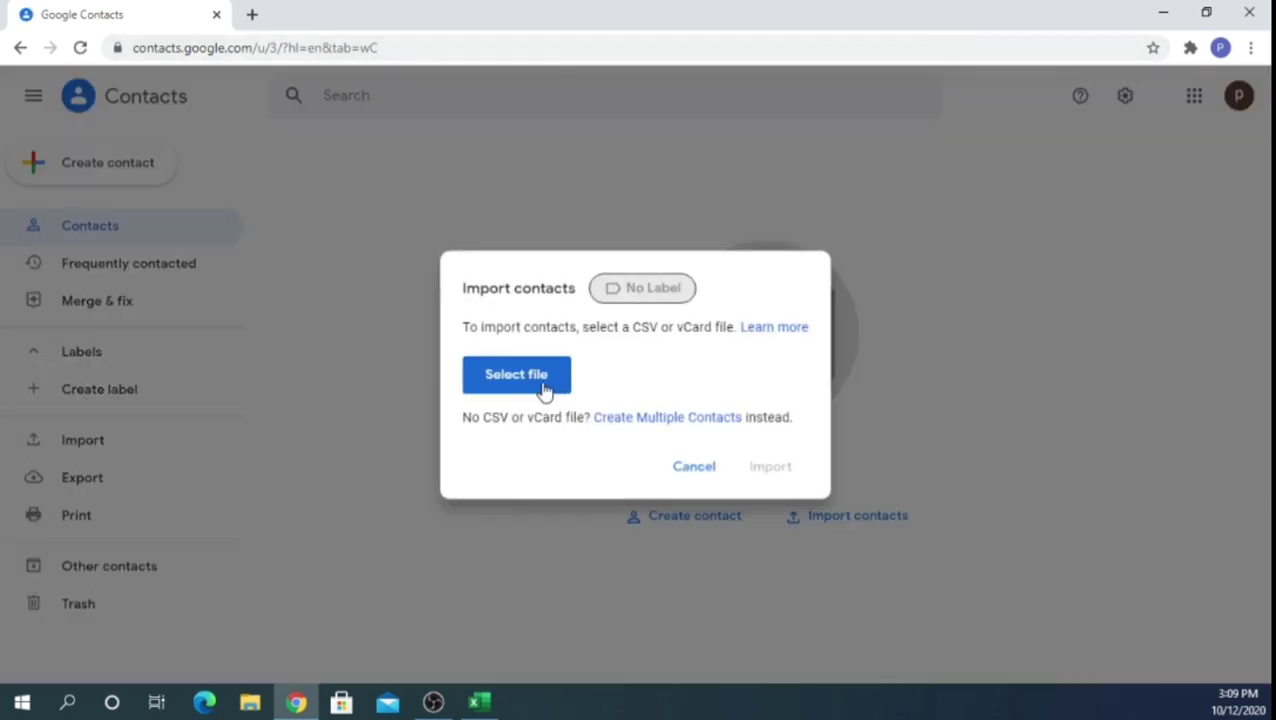
left_click(545, 390)
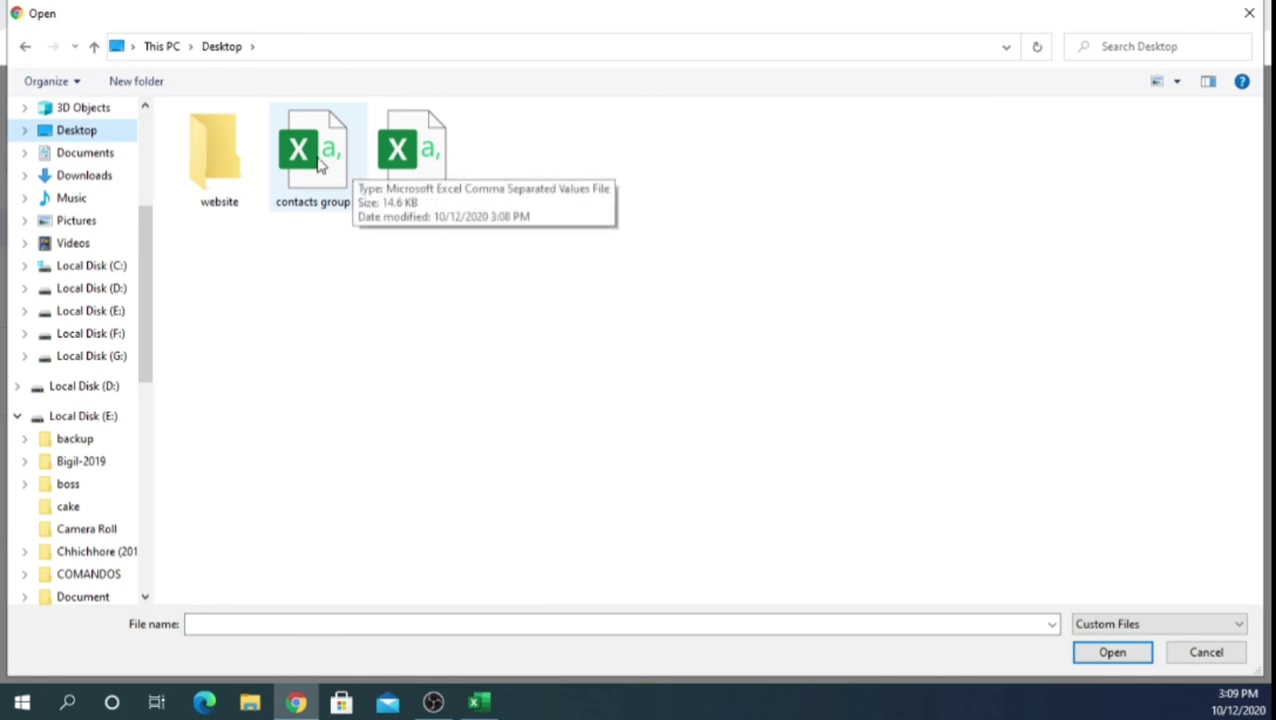
double_click(316, 162)
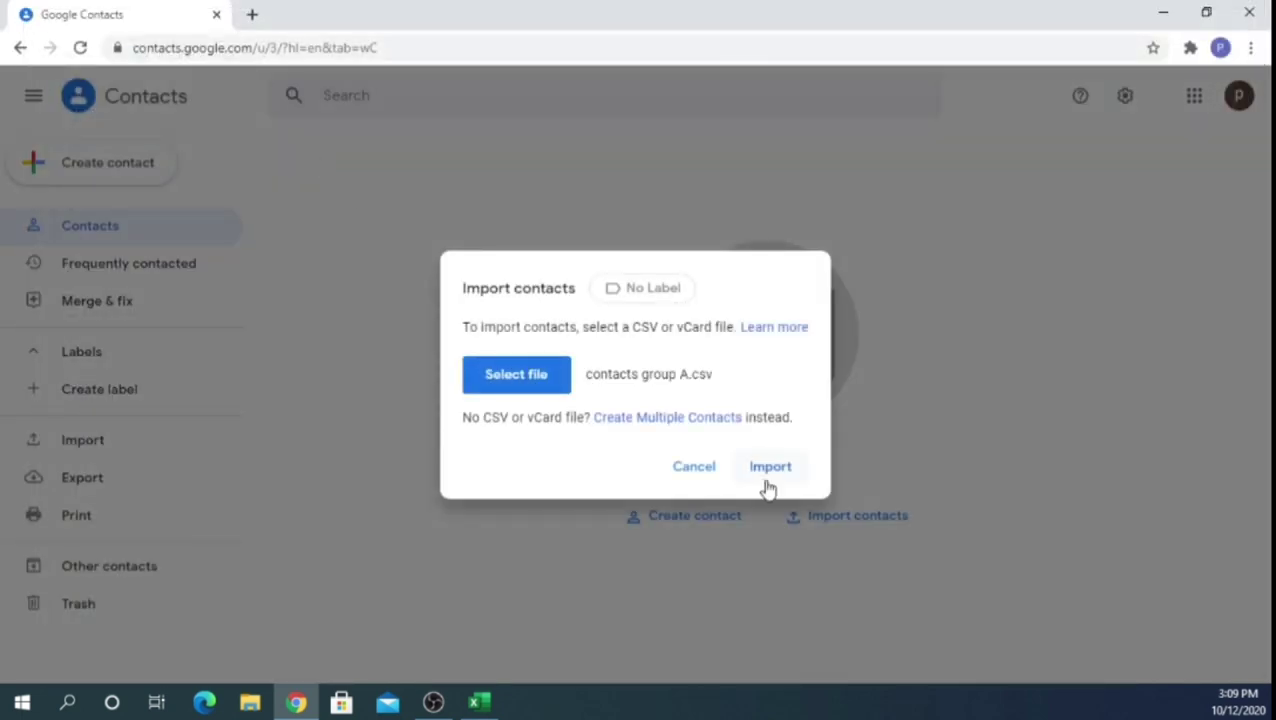
left_click(766, 468)
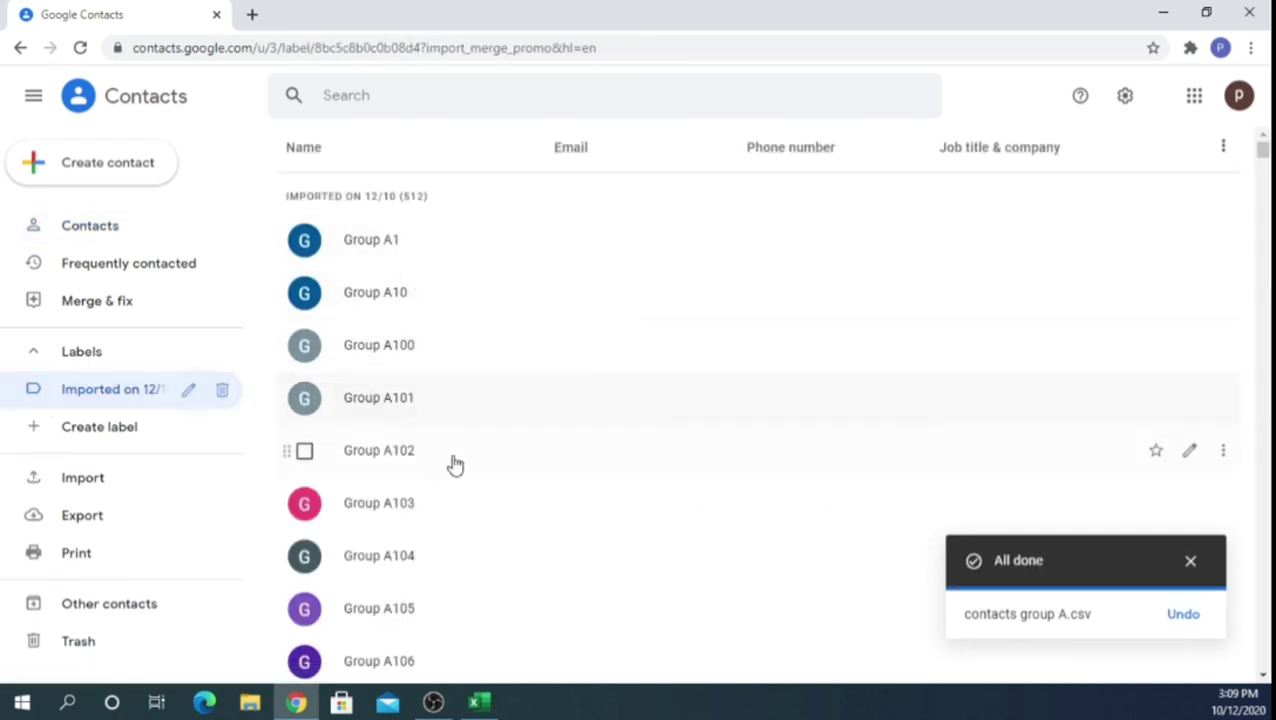
scroll(478, 544, "down", 1)
scroll(478, 544, "down", 5)
scroll(478, 544, "down", 6)
scroll(480, 546, "up", 5)
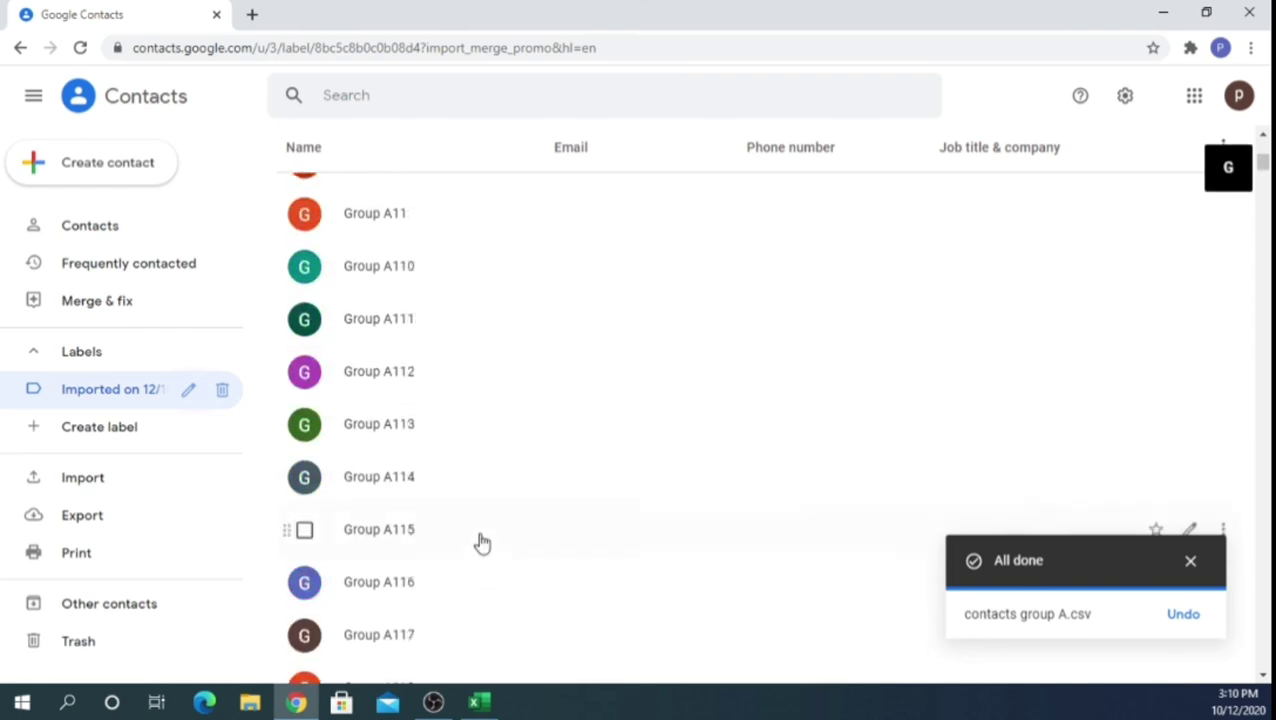
scroll(480, 546, "up", 7)
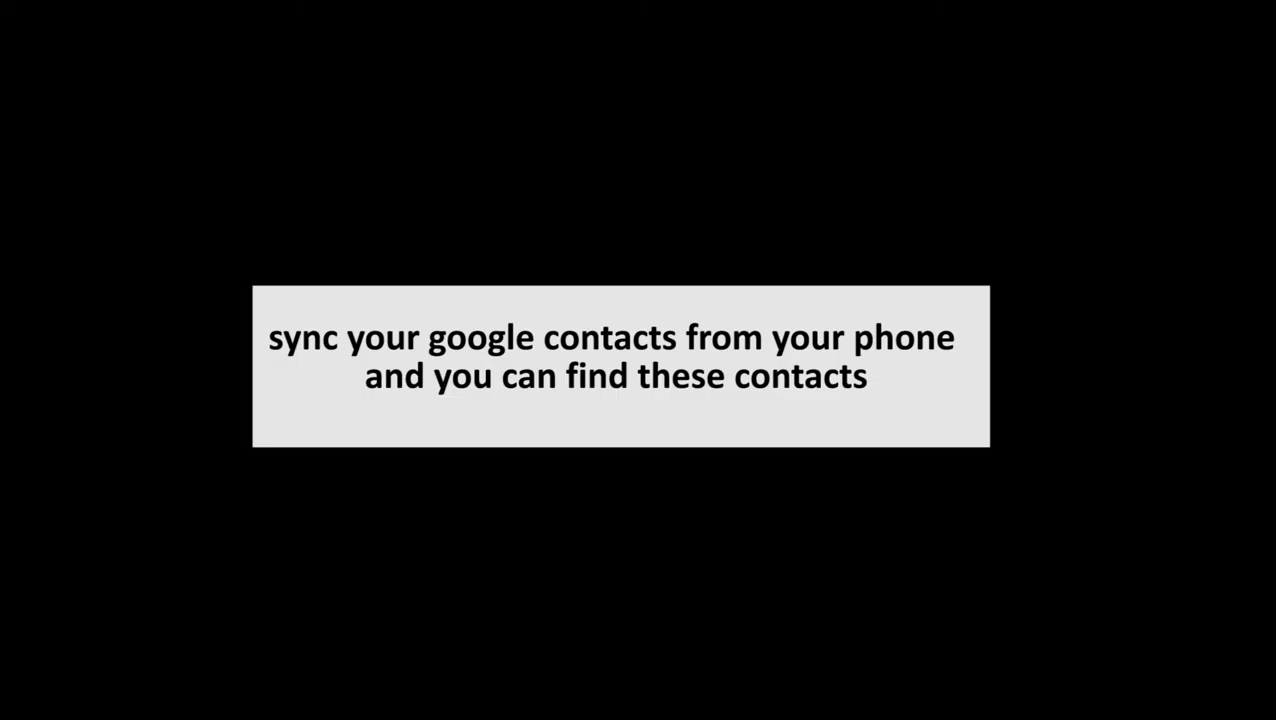